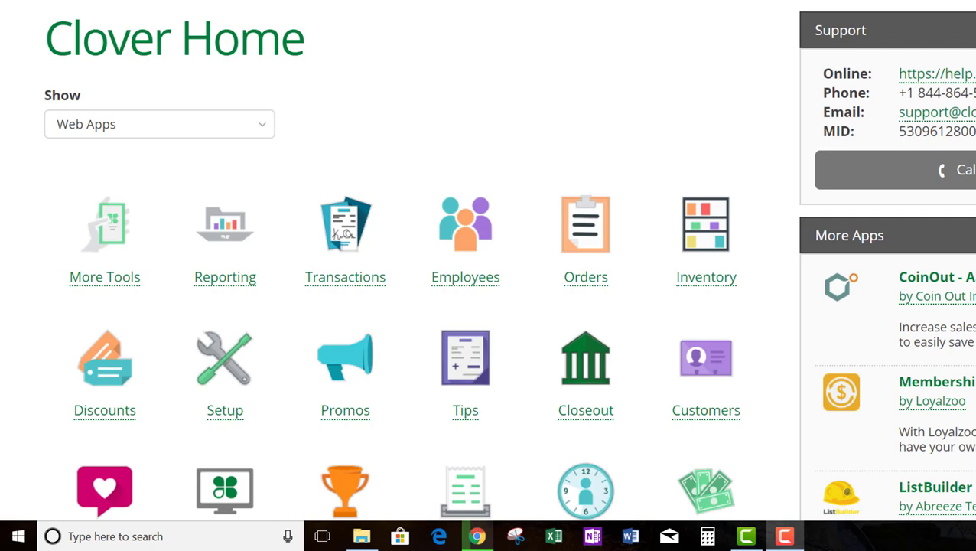
Exit the blocked Camtasia setup dialog and open the Devices settings in Clover Setup.
scroll(638, 399, "down", 1)
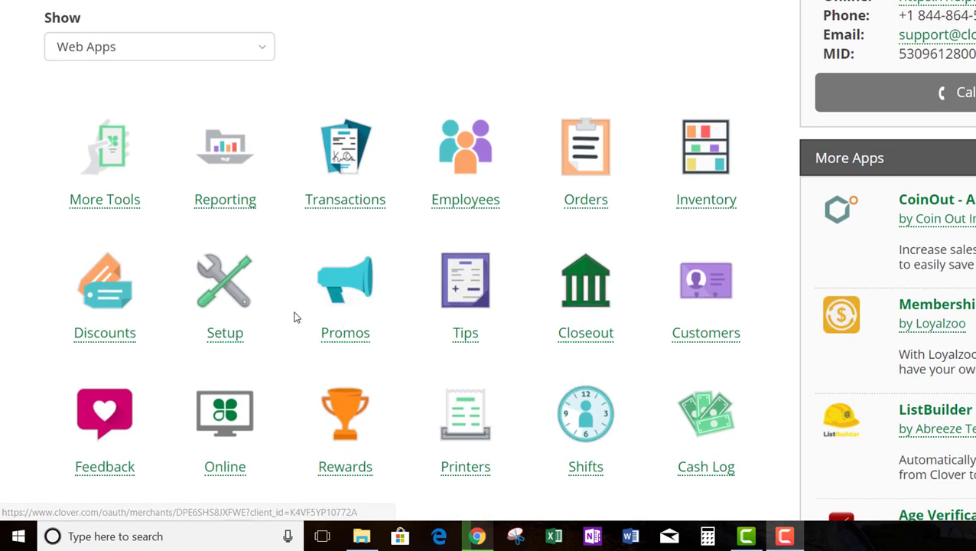
scroll(359, 164, "down", 1)
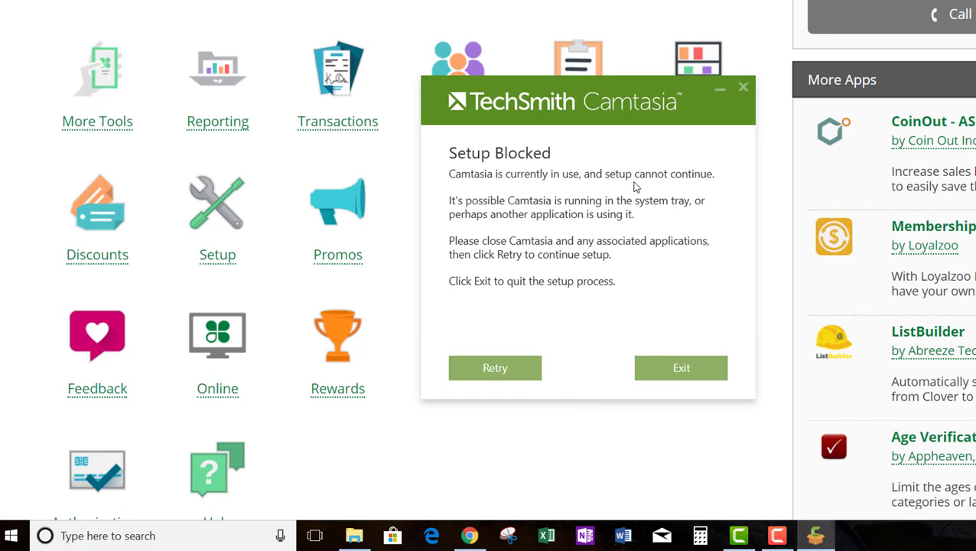
left_click(654, 373)
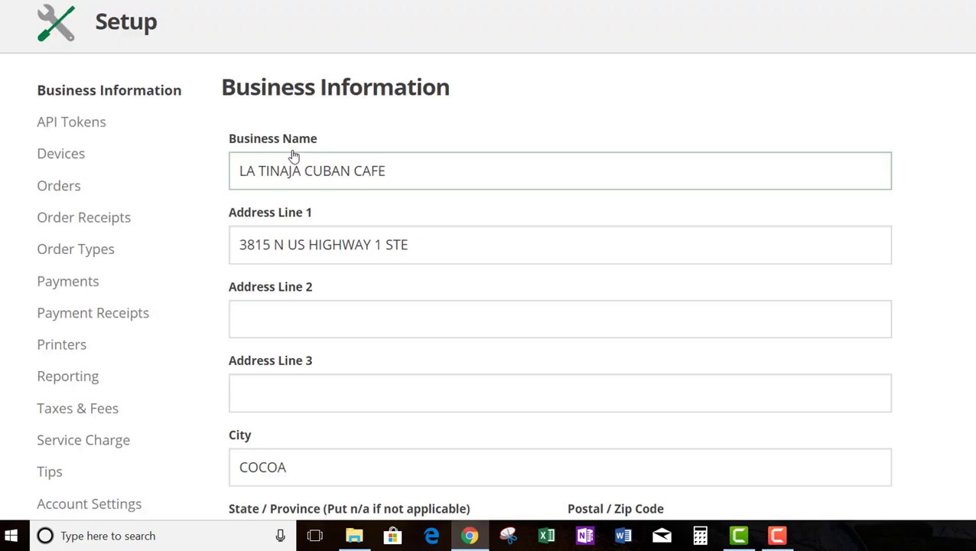
left_click(85, 158)
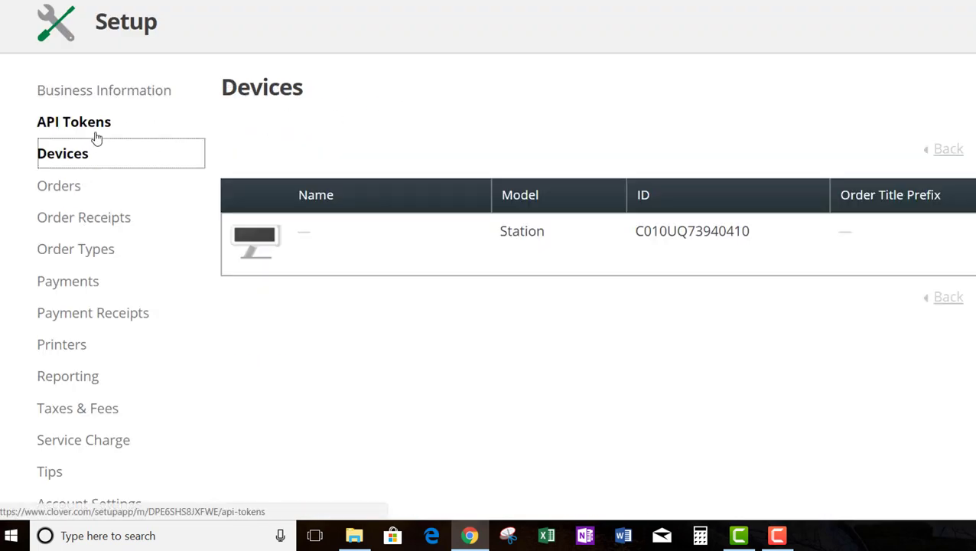
Try to allow notes on orders in the Orders settings and save the change.
left_click(70, 188)
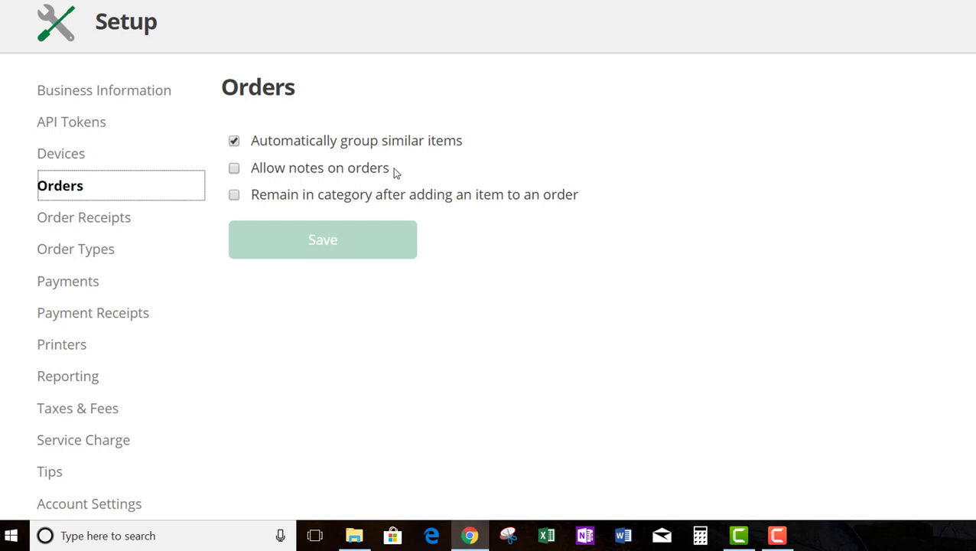
left_click(234, 170)
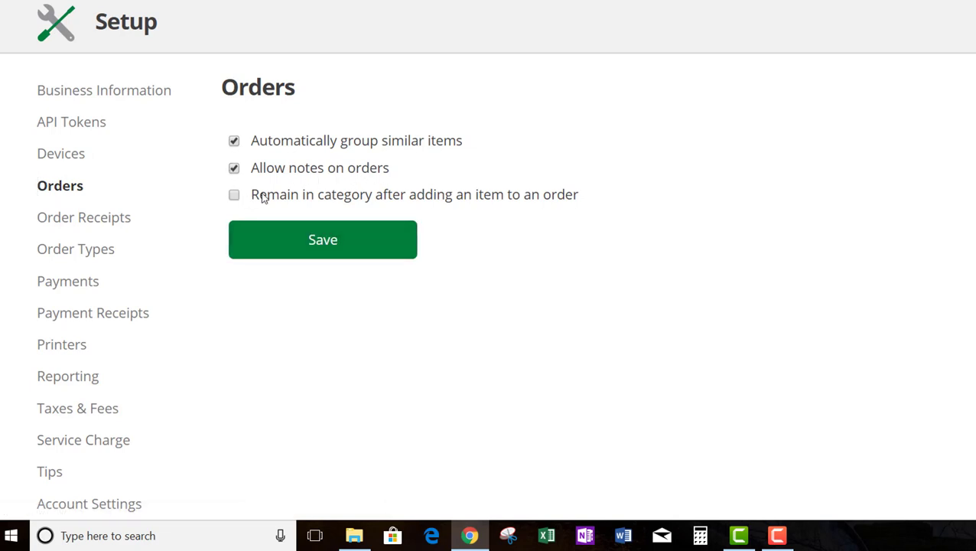
scroll(344, 181, "down", 2)
scroll(302, 119, "up", 1)
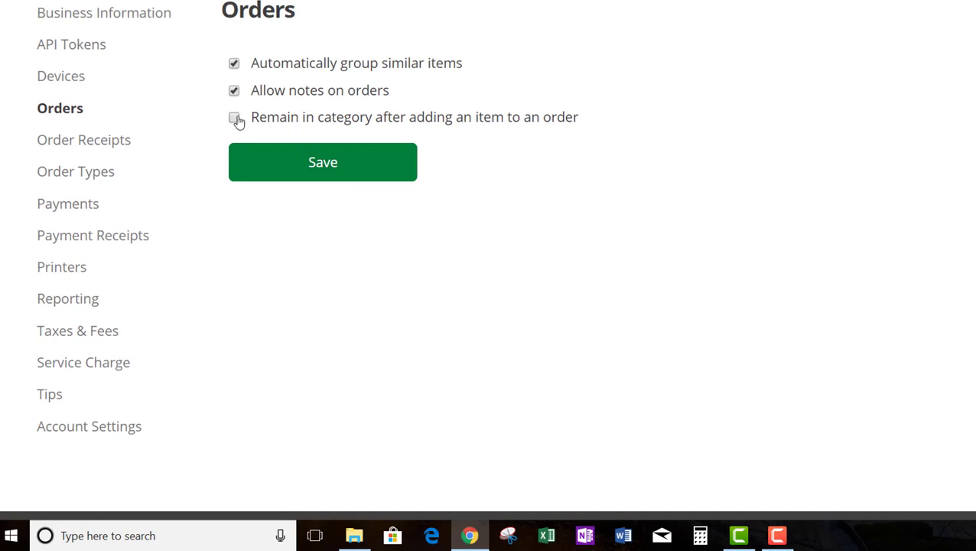
left_click(261, 160)
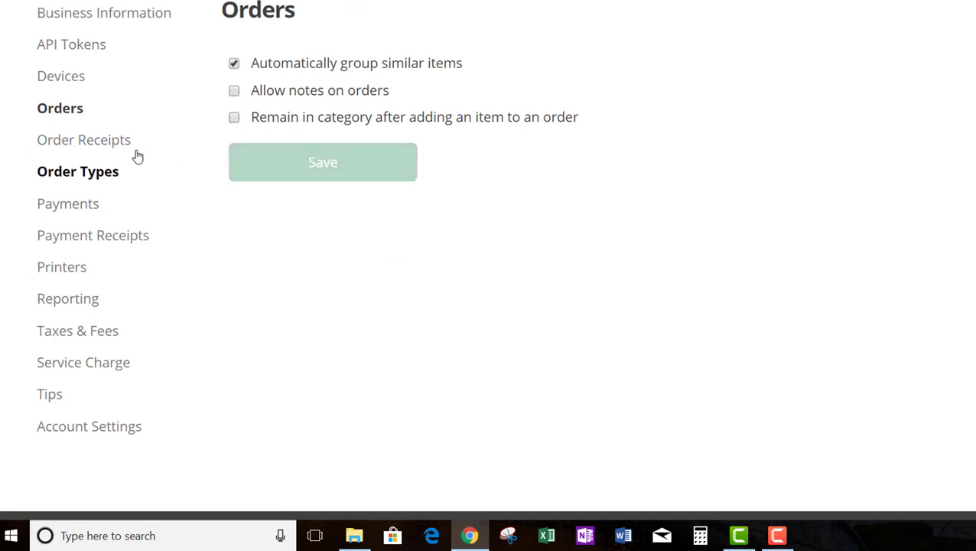
Set order receipts to print with the option Fire when hitting Save.
left_click(86, 145)
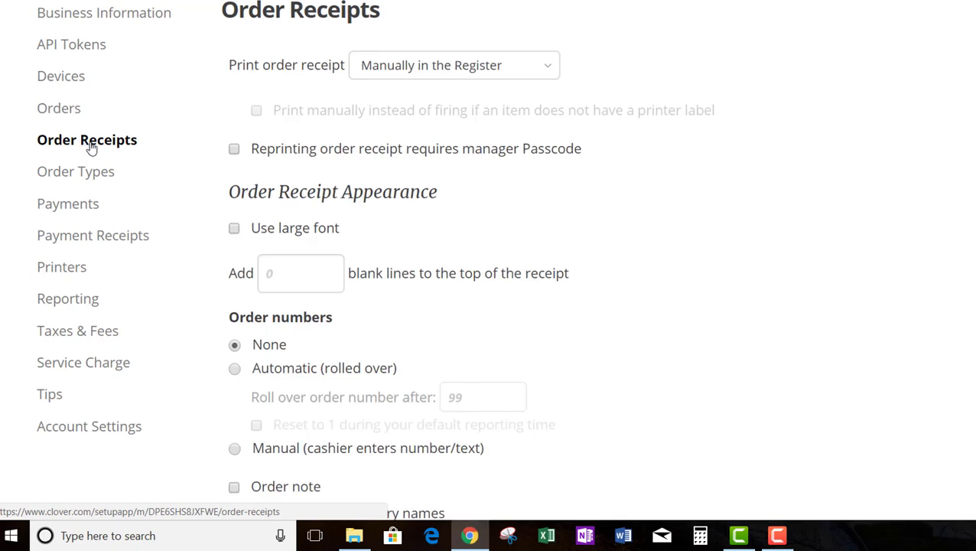
left_click(494, 76)
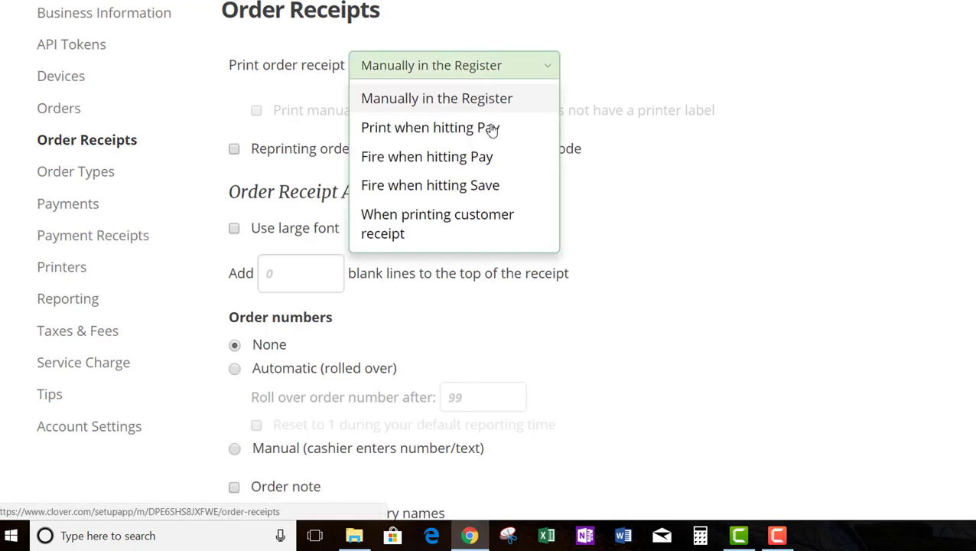
left_click(474, 191)
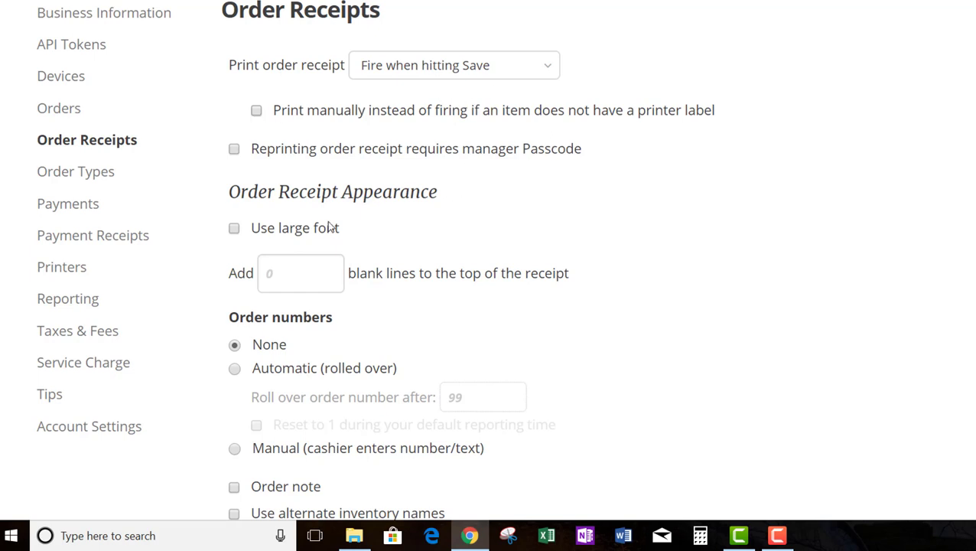
Set 3 blank lines at the top of the order receipt, with large font turned off.
scroll(352, 224, "down", 1)
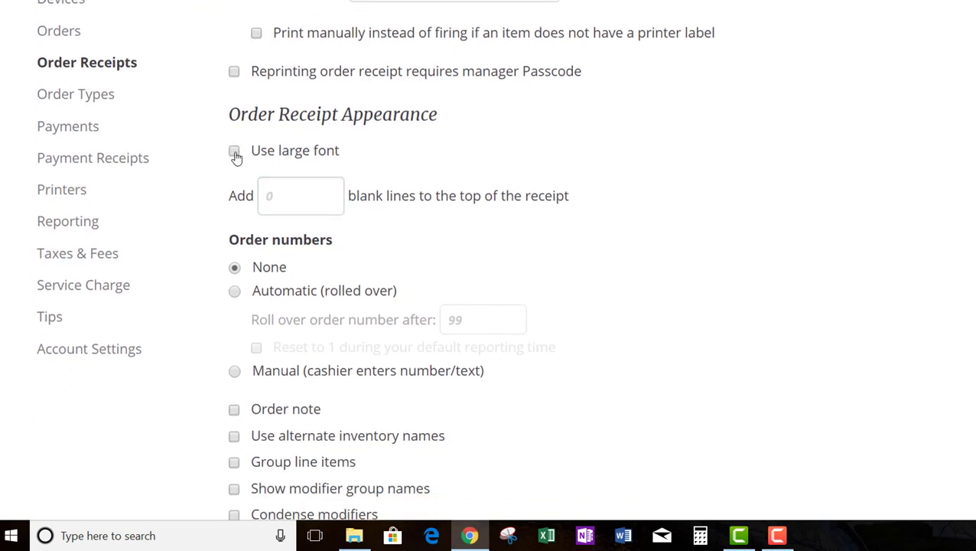
left_click(329, 191)
left_click(328, 191)
left_click(328, 191)
left_click(328, 191)
left_click(328, 191)
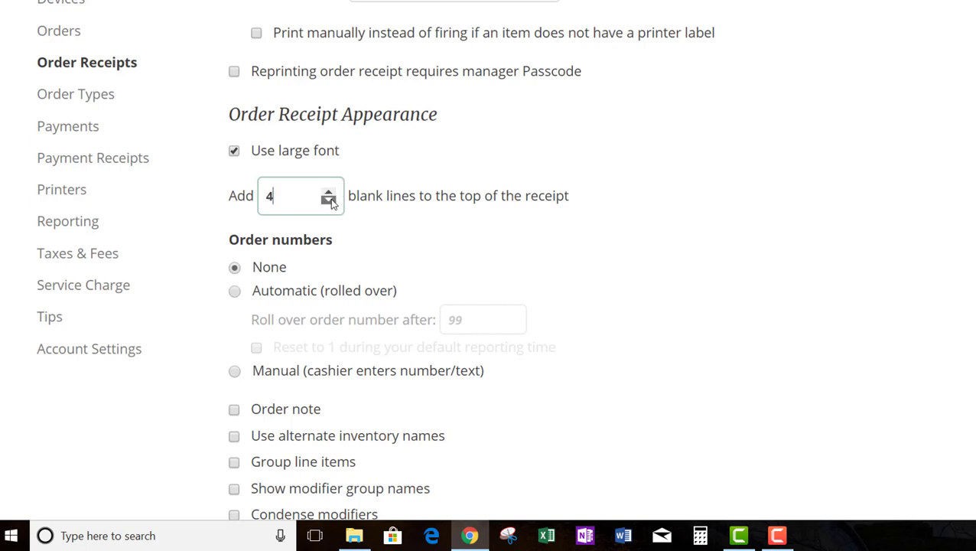
left_click(234, 151)
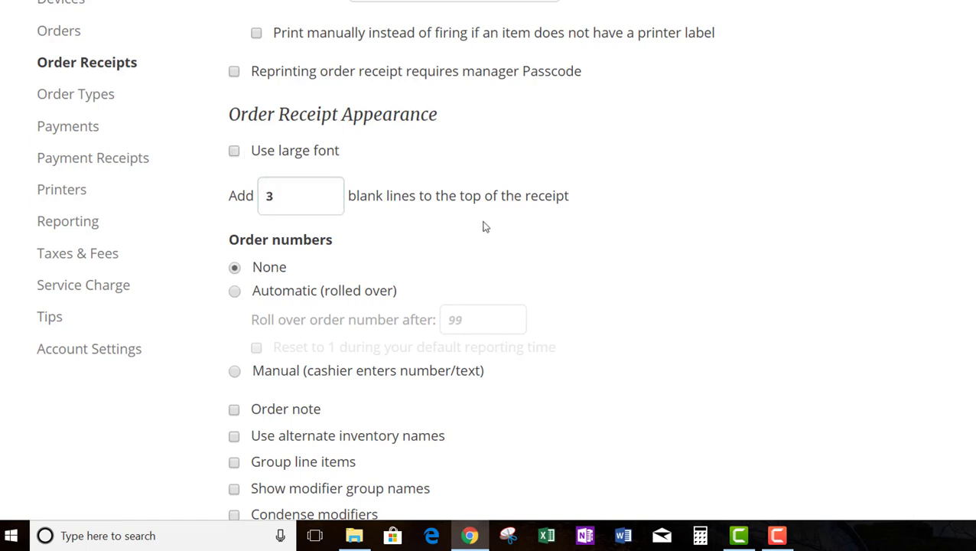
Include the order note and condense modifiers on order receipts, and save the order receipt settings.
scroll(482, 226, "down", 1)
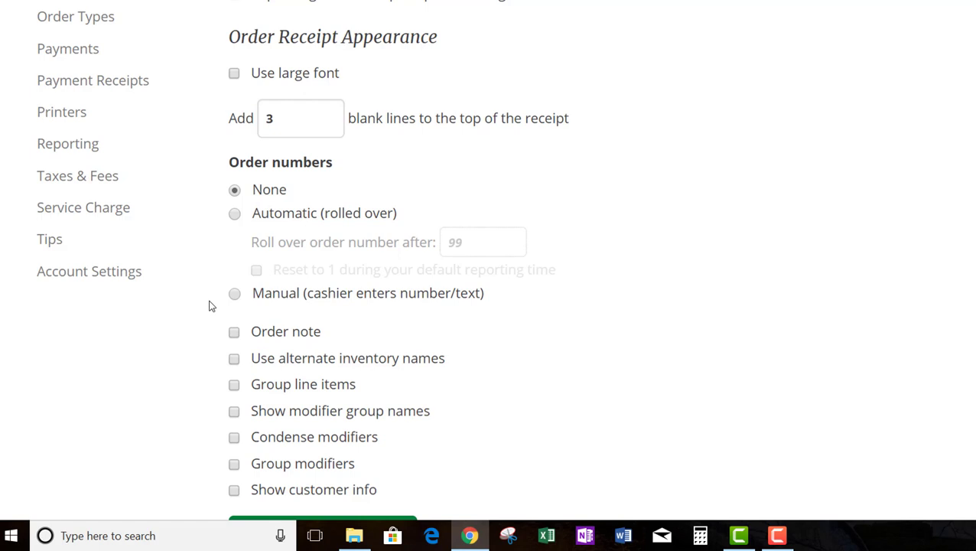
scroll(234, 307, "down", 1)
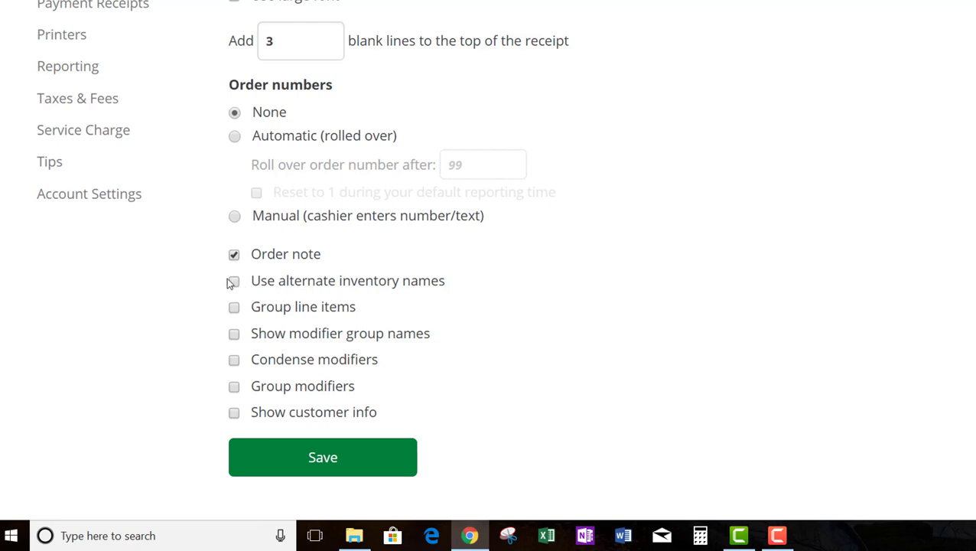
left_click(235, 360)
left_click(334, 459)
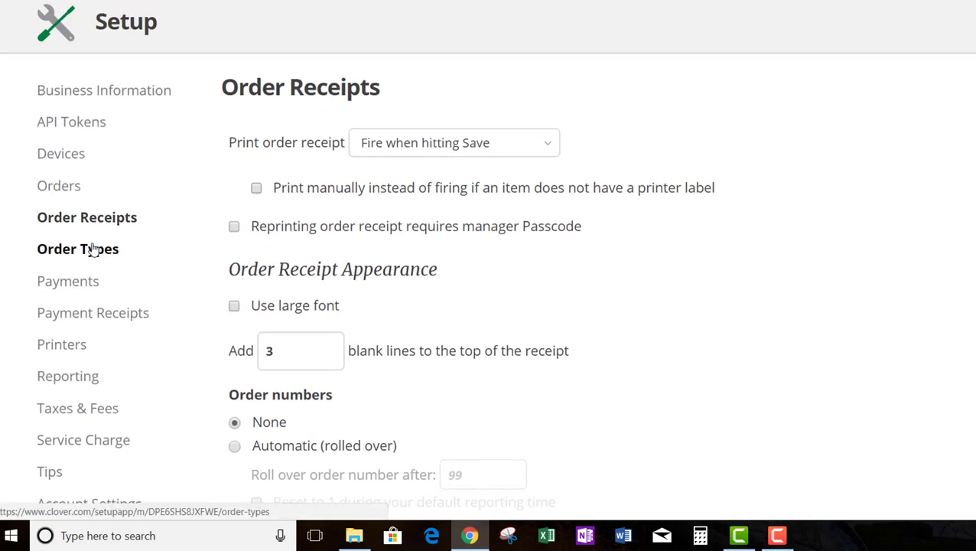
Start a new order type in the Order Types settings.
left_click(92, 250)
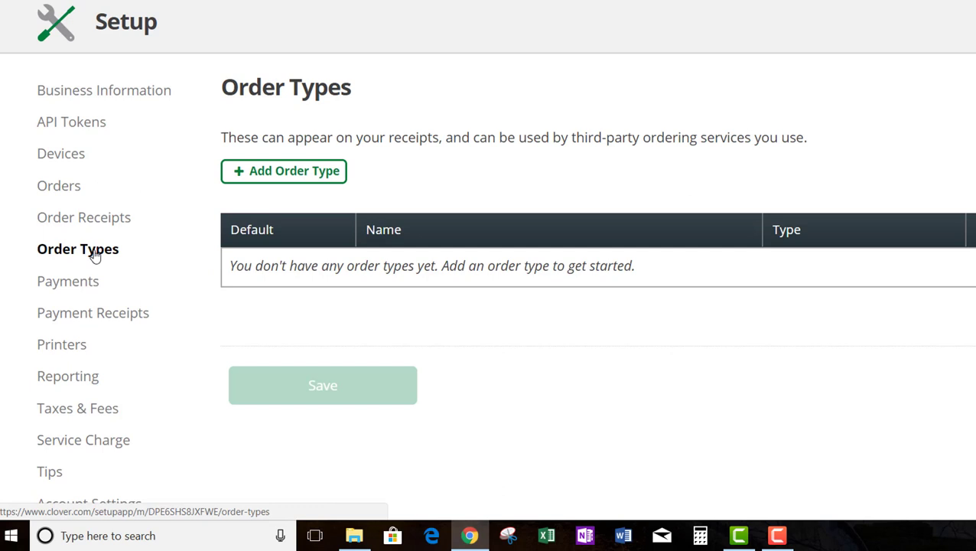
left_click(287, 173)
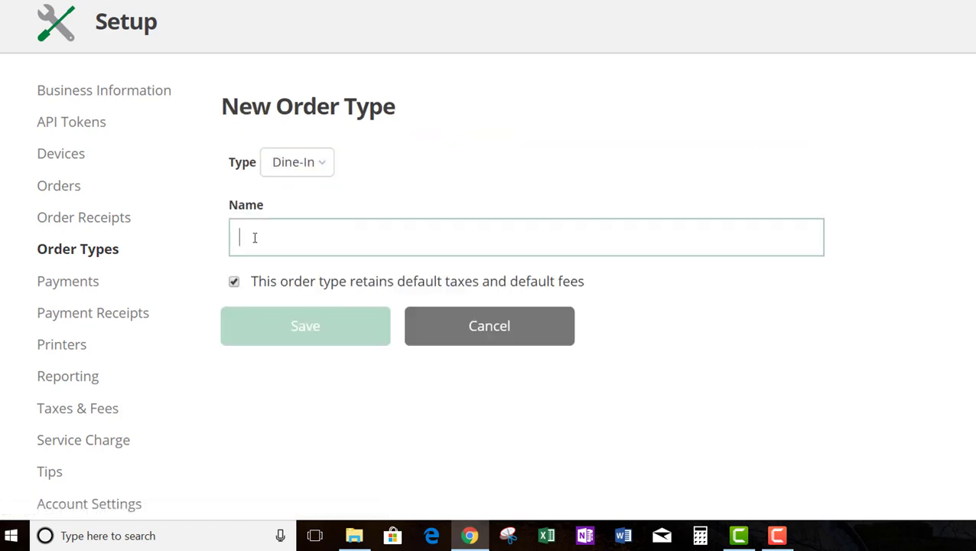
type("dIN")
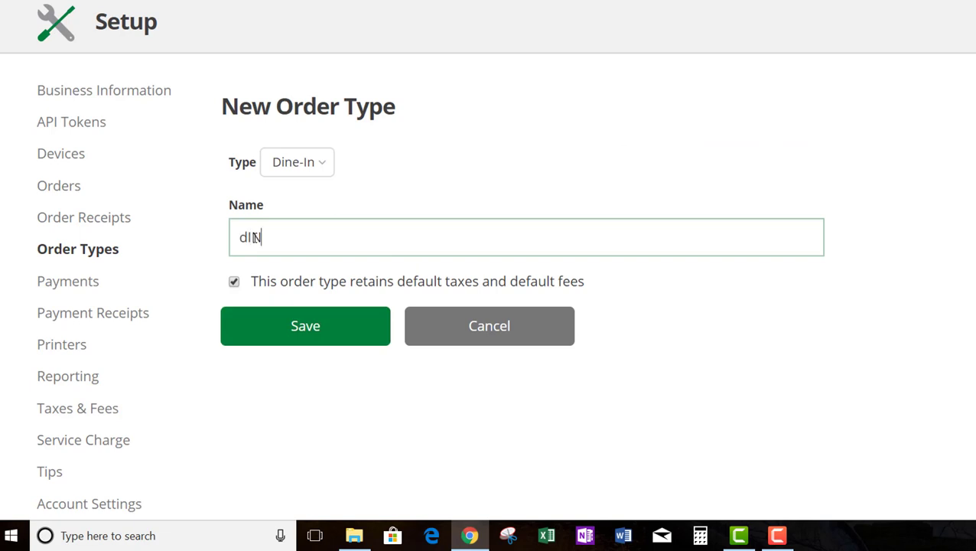
type("E")
key("BackSpace")
key("BackSpace")
key("BackSpace")
key("BackSpace")
key("BackSpace")
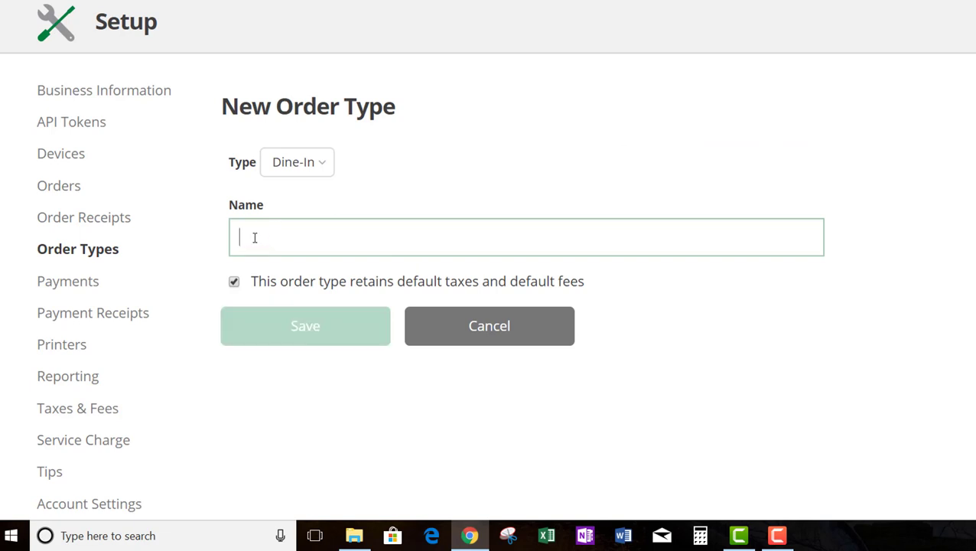
Name the new order type Dine In and save it.
type("Dine In")
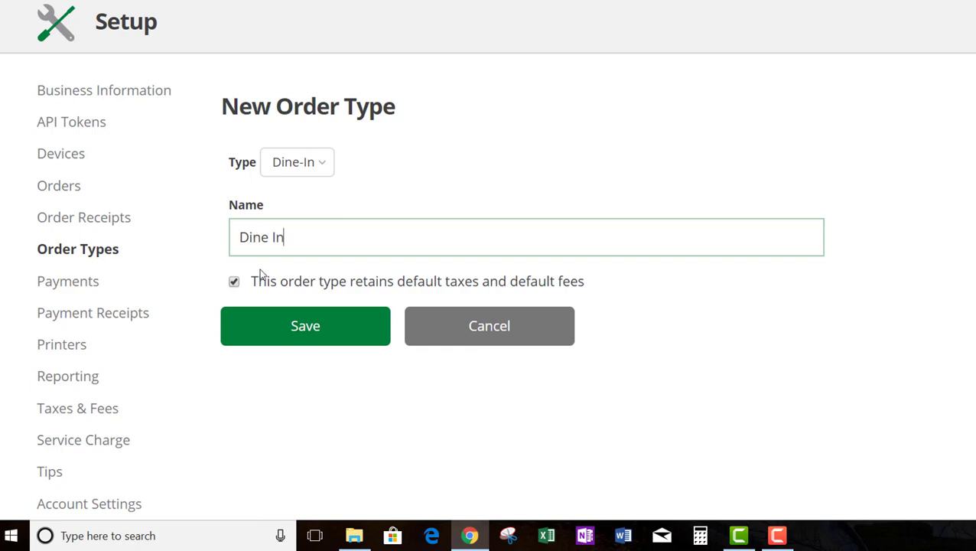
left_click(325, 331)
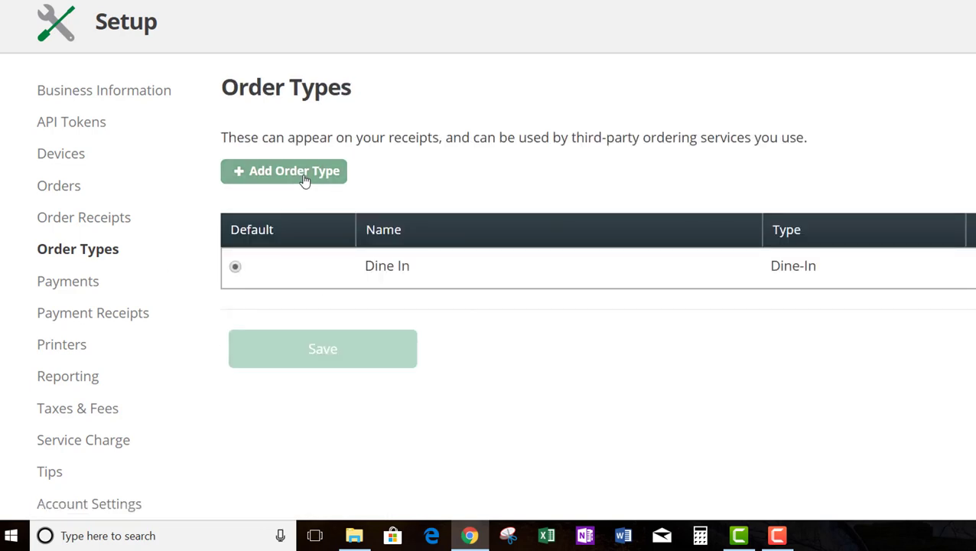
Add an order type named To Go, keeping the default taxes and fees, and save it.
left_click(305, 179)
left_click(267, 245)
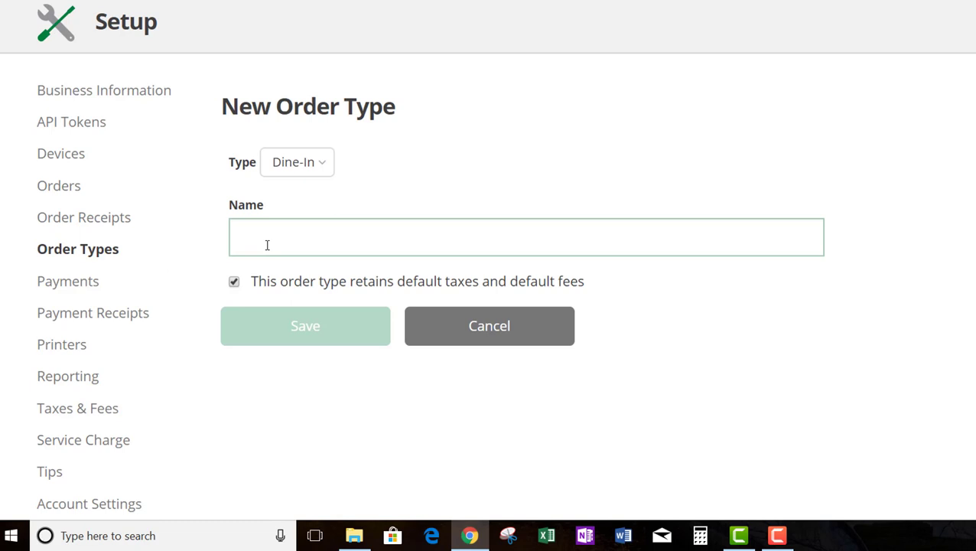
type("To Go")
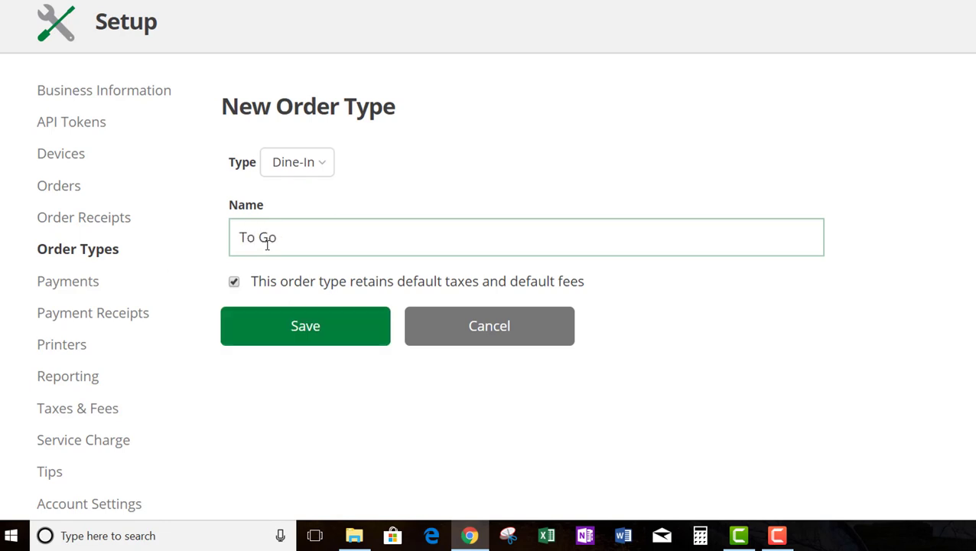
left_click(305, 335)
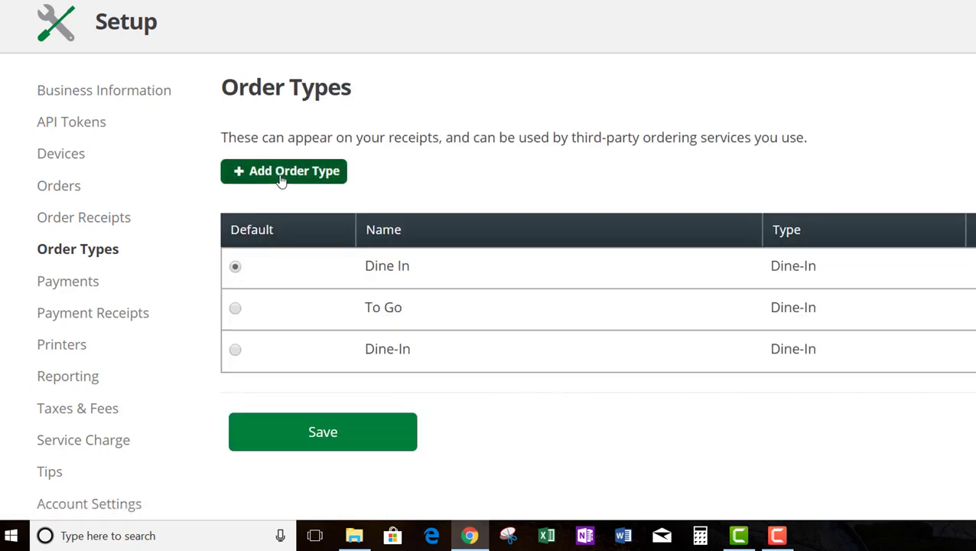
Add an order type named Uber Eats, keeping the default taxes and fees, and save it.
left_click(282, 173)
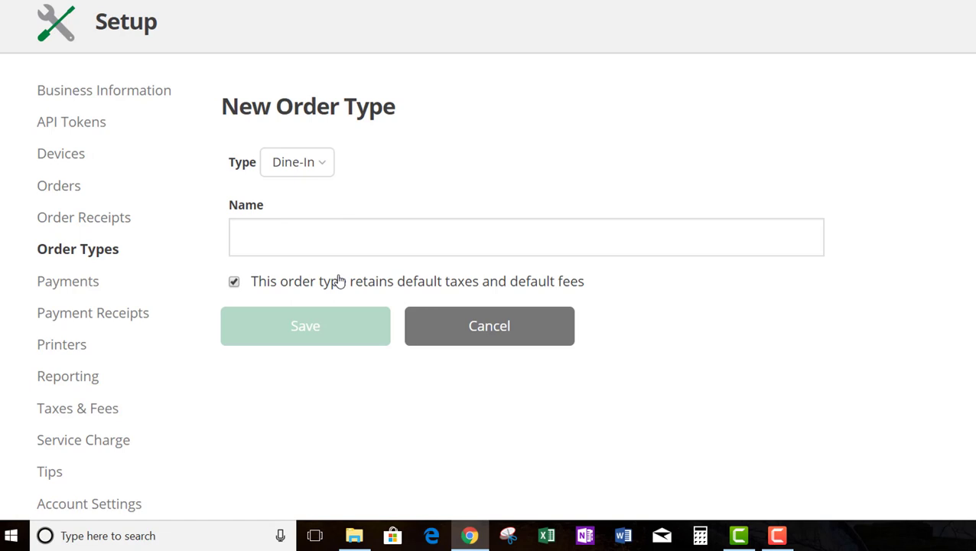
left_click(339, 239)
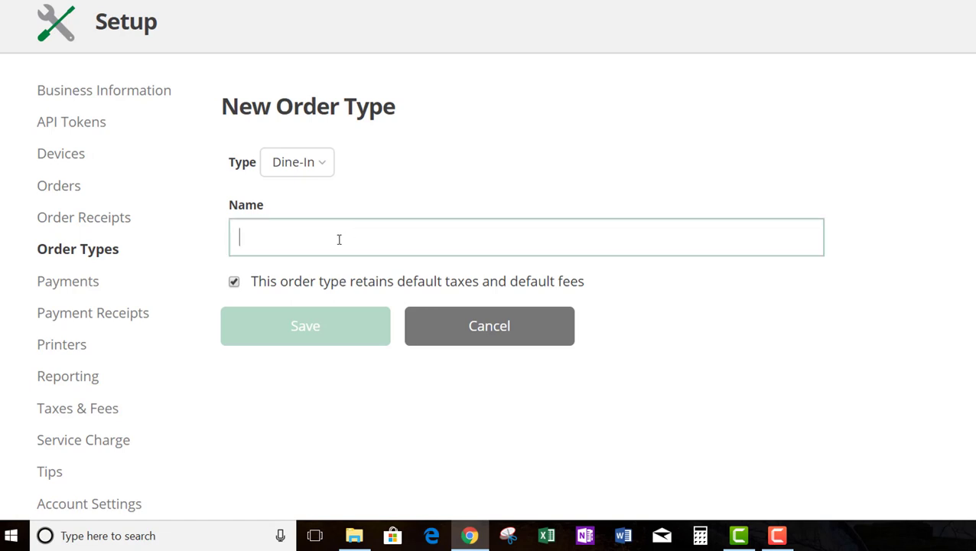
type("Ub")
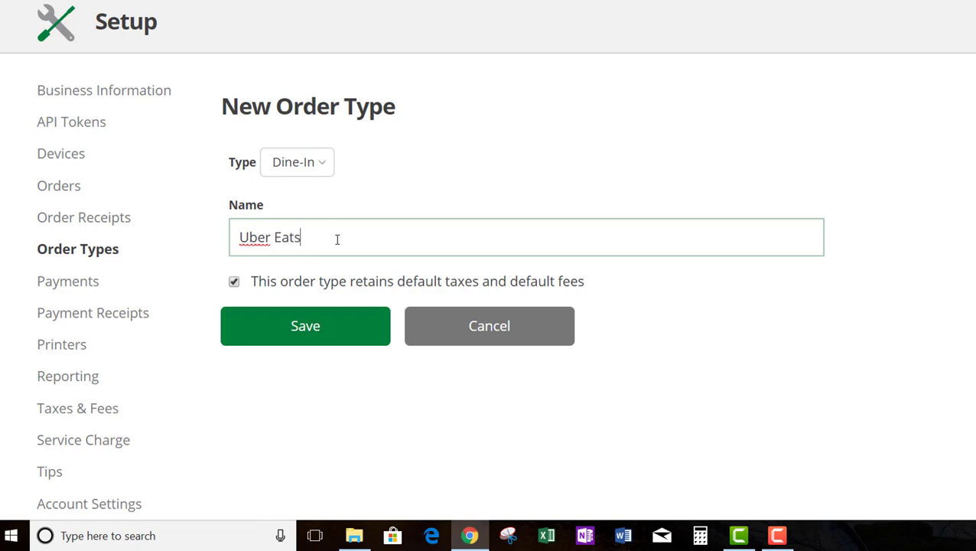
type("er Eats")
left_click(329, 340)
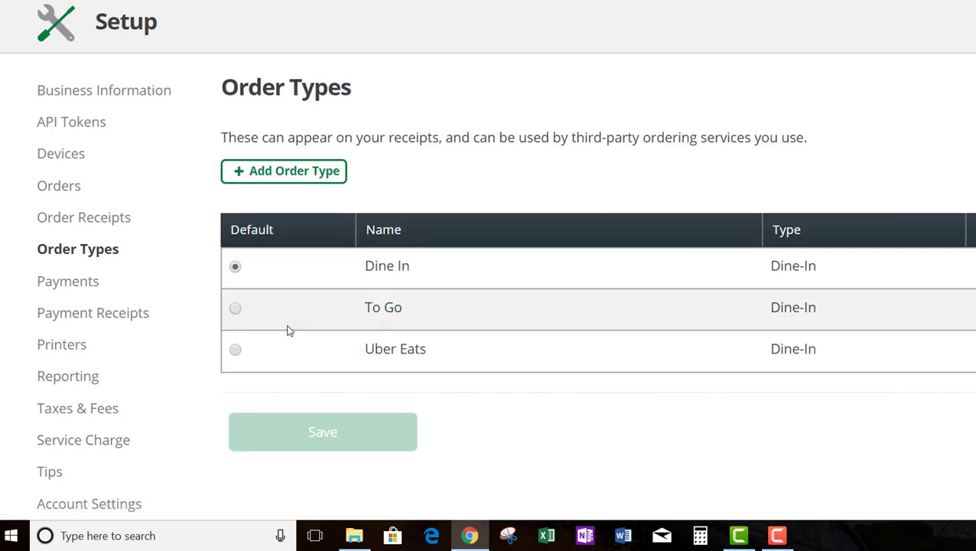
Add an order type named Pick Up, keeping the default taxes and fees, and save it.
left_click(272, 179)
left_click(310, 234)
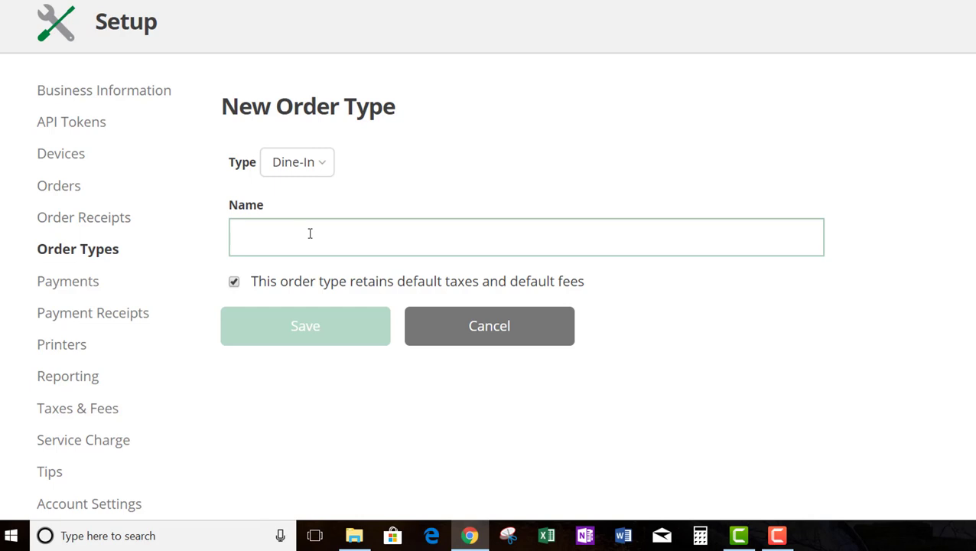
type("P")
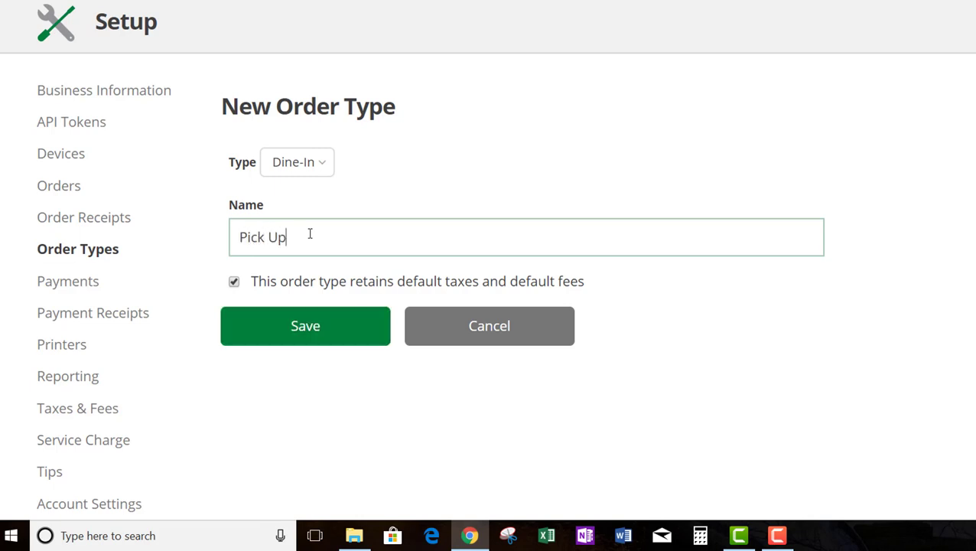
type("ick Up")
left_click(306, 333)
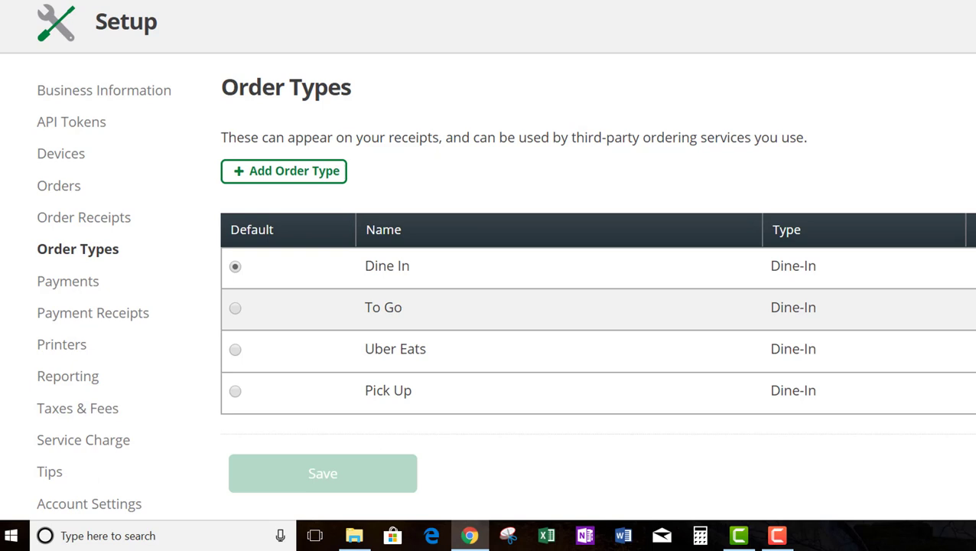
Change the To Go order type's type to To Go and save it.
left_click(382, 307)
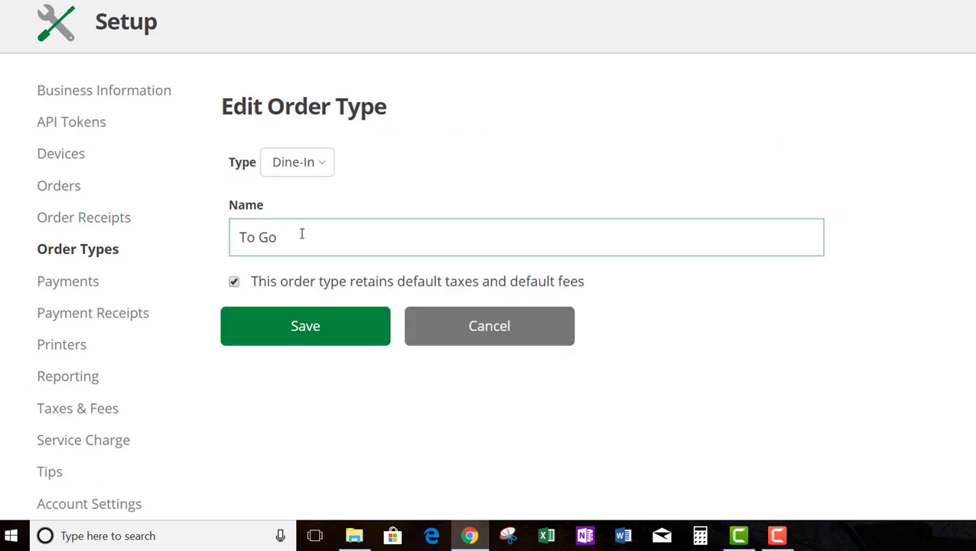
left_click(319, 163)
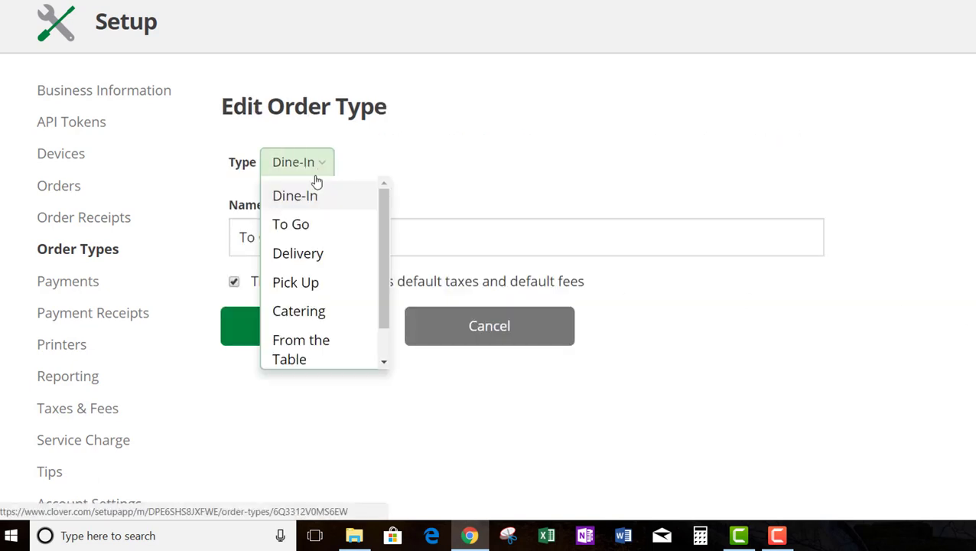
left_click(306, 240)
left_click(322, 328)
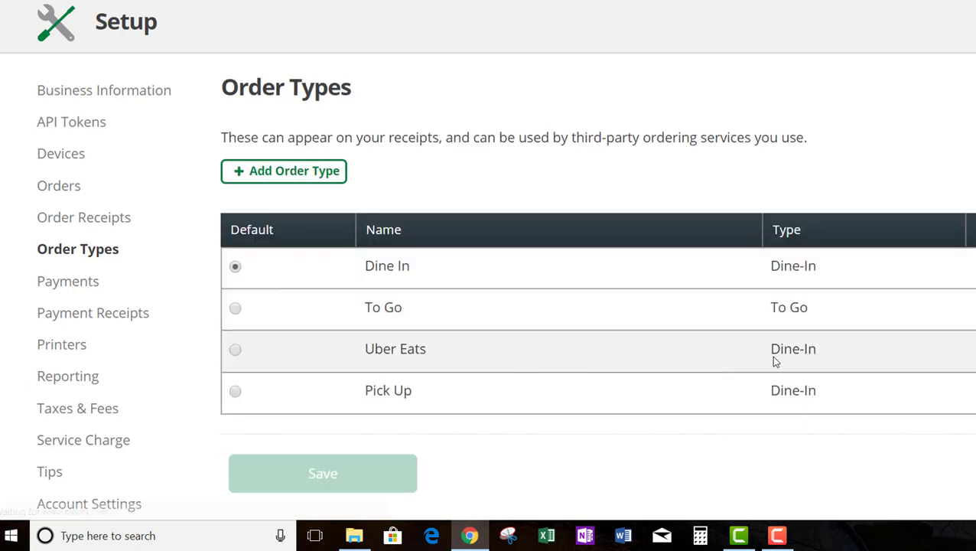
Set the Uber Eats order type's type to Delivery and save it.
left_click(572, 349)
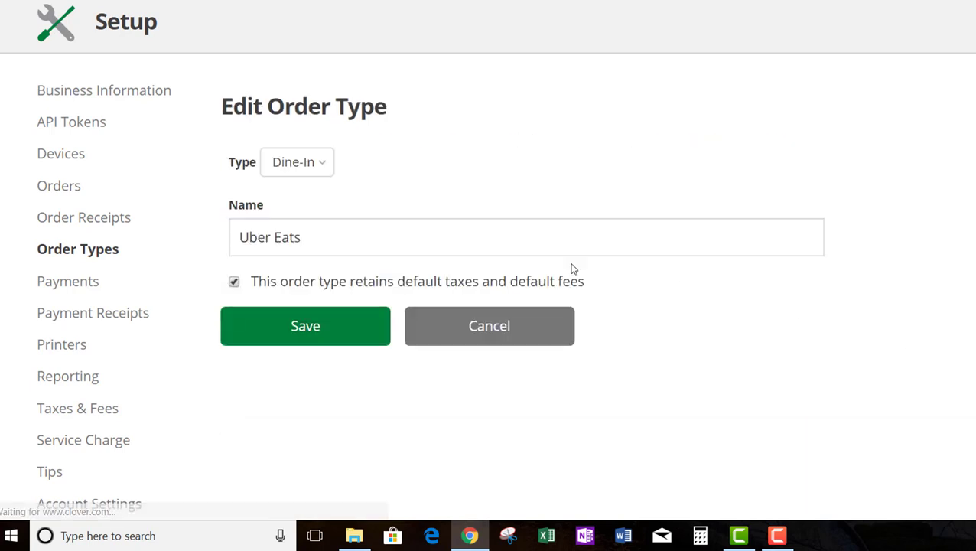
left_click(310, 165)
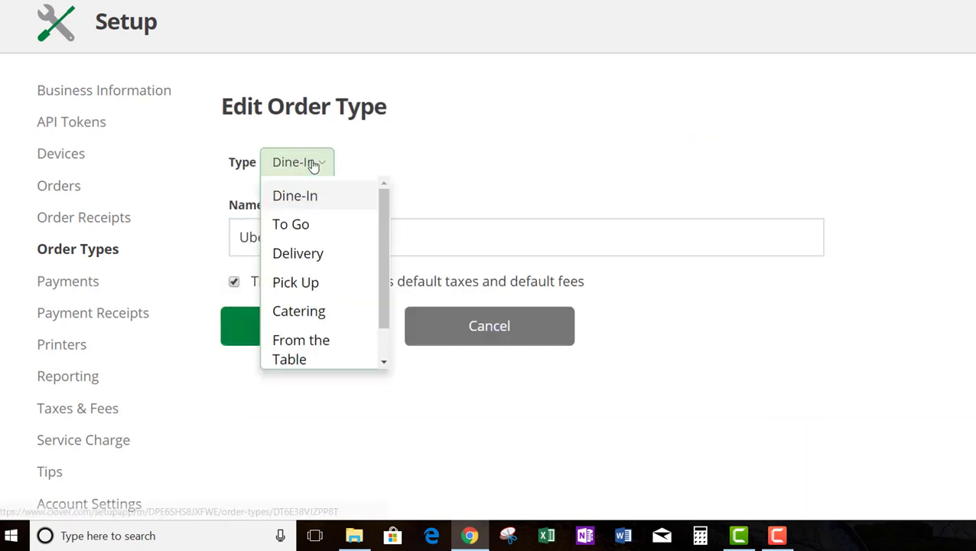
left_click(328, 256)
left_click(352, 335)
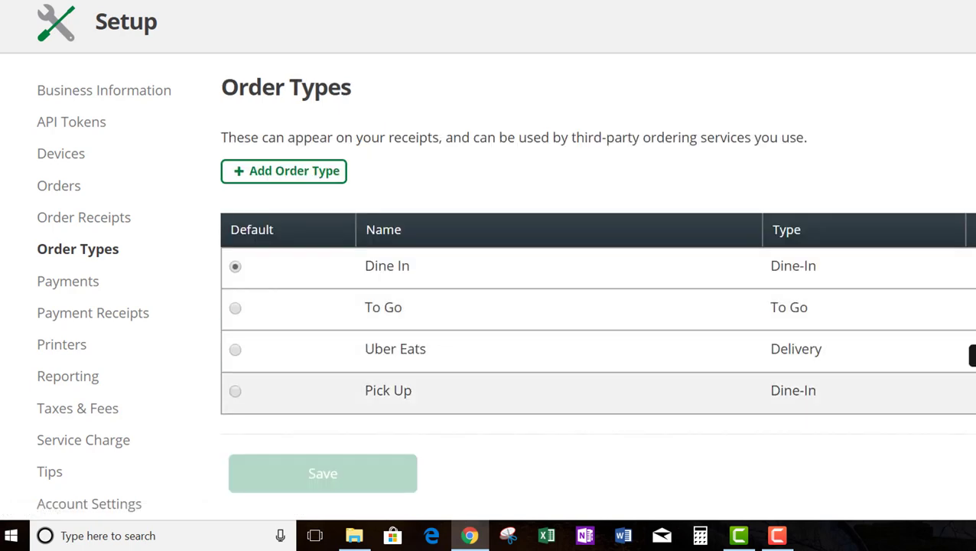
Set the Pick Up order type's type to Pick Up and save it.
left_click(650, 392)
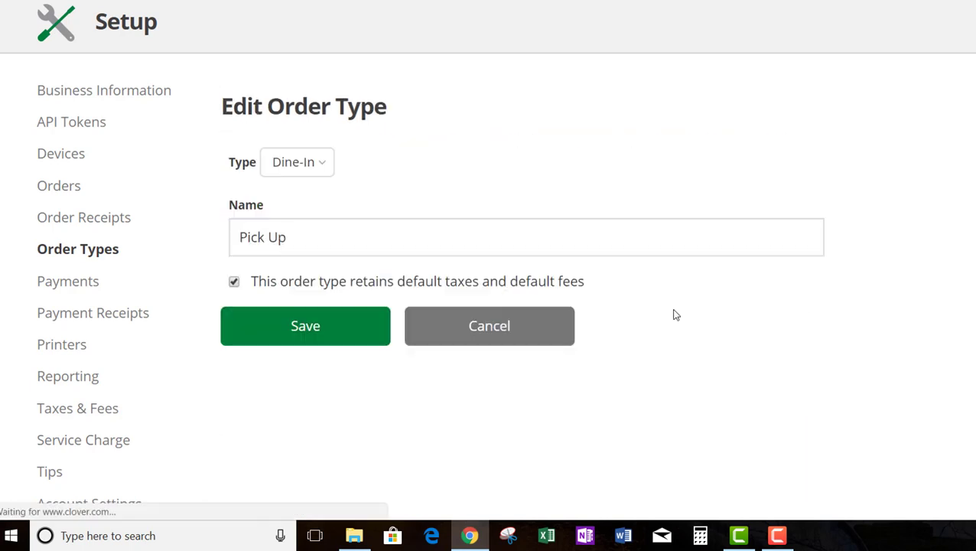
left_click(312, 164)
left_click(318, 283)
left_click(305, 327)
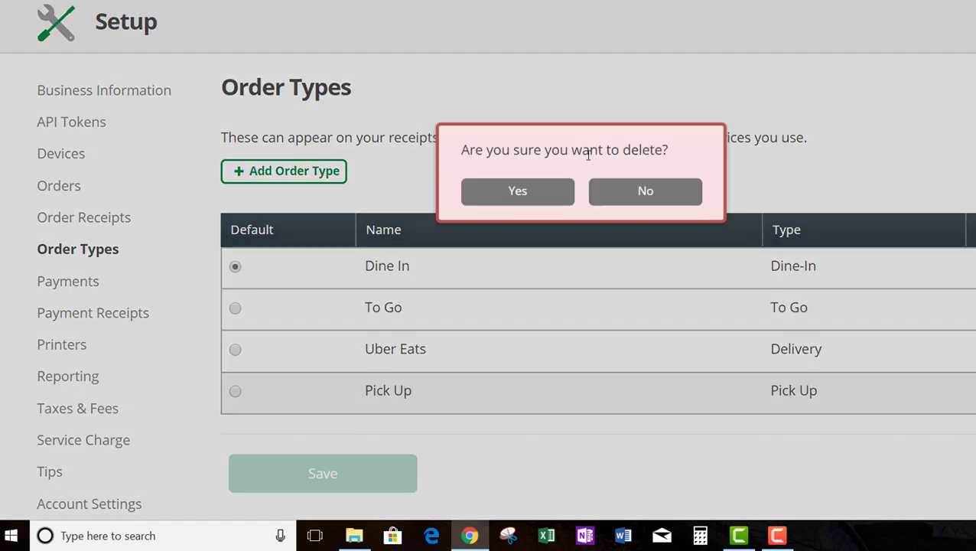
Delete the Pick Up order type, and rename the Uber Eats order type as Delivery and save it.
left_click(549, 191)
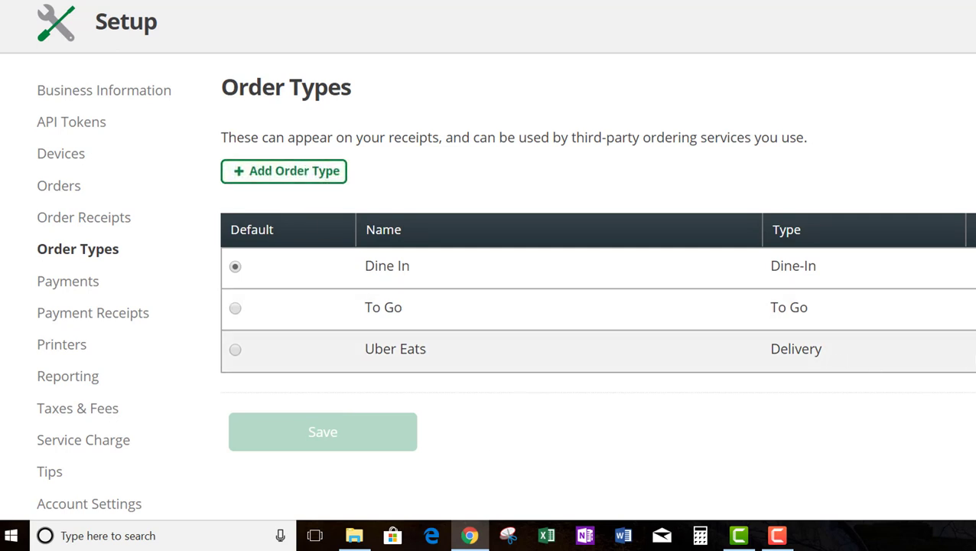
left_click(849, 354)
left_click_drag(303, 229, 204, 224)
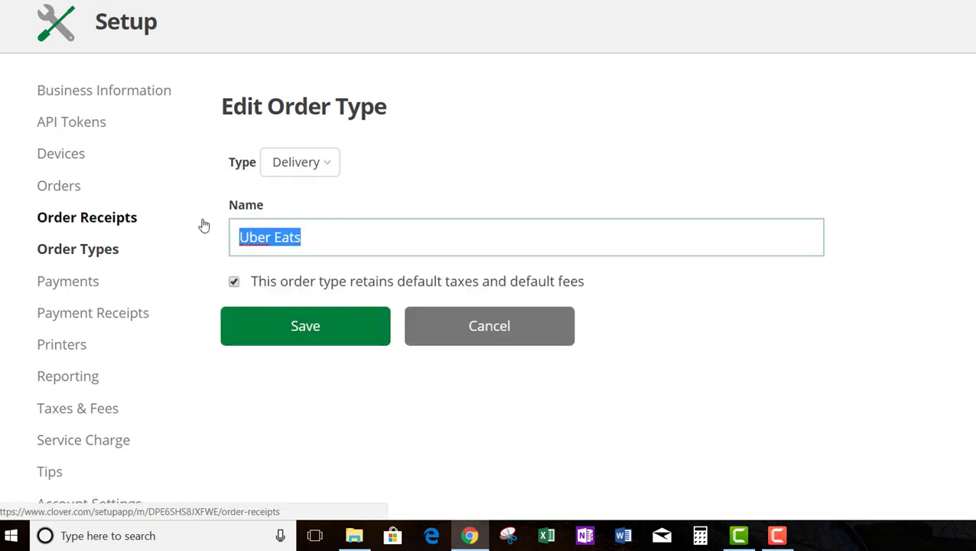
type("Delivery")
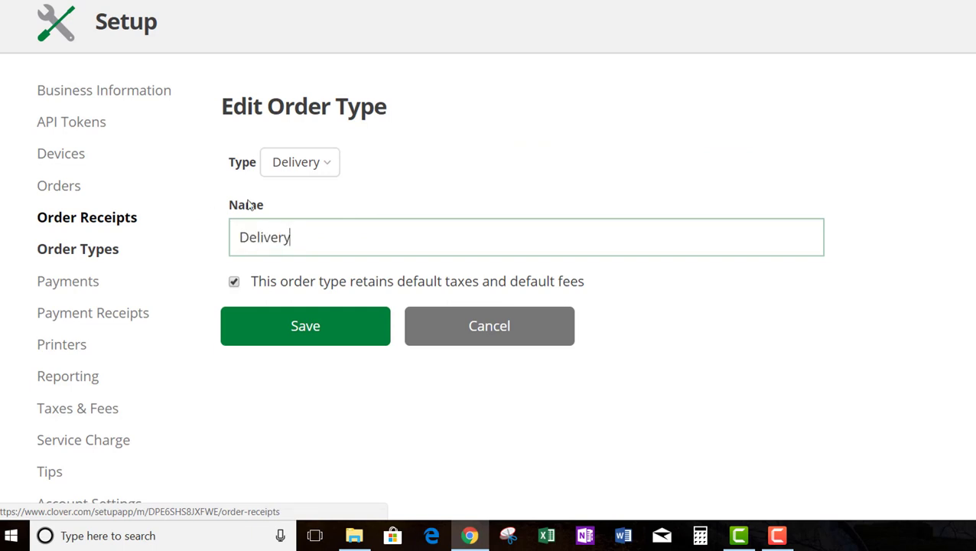
left_click(348, 337)
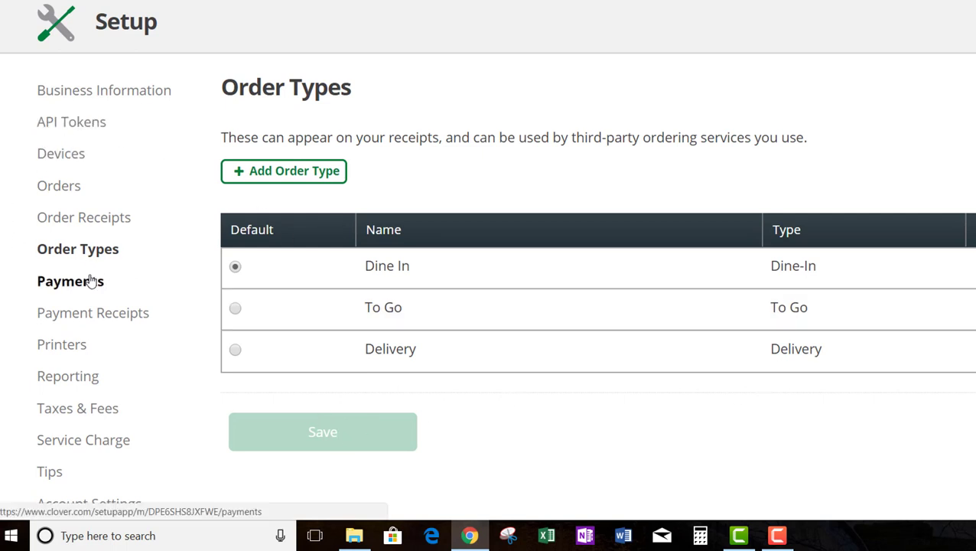
In the Payments settings, set the device's offline payments to Do not allow offline payments and save.
left_click(124, 287)
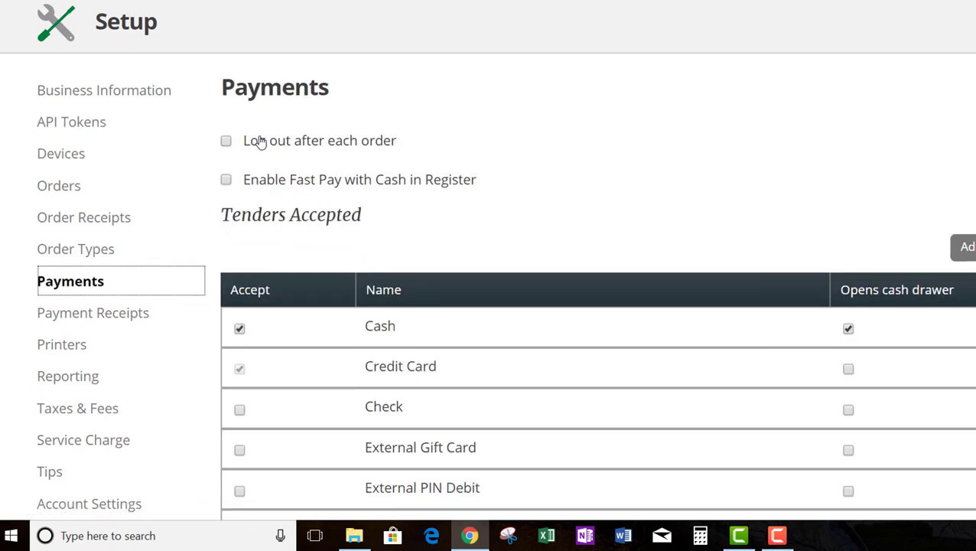
scroll(306, 230, "down", 1)
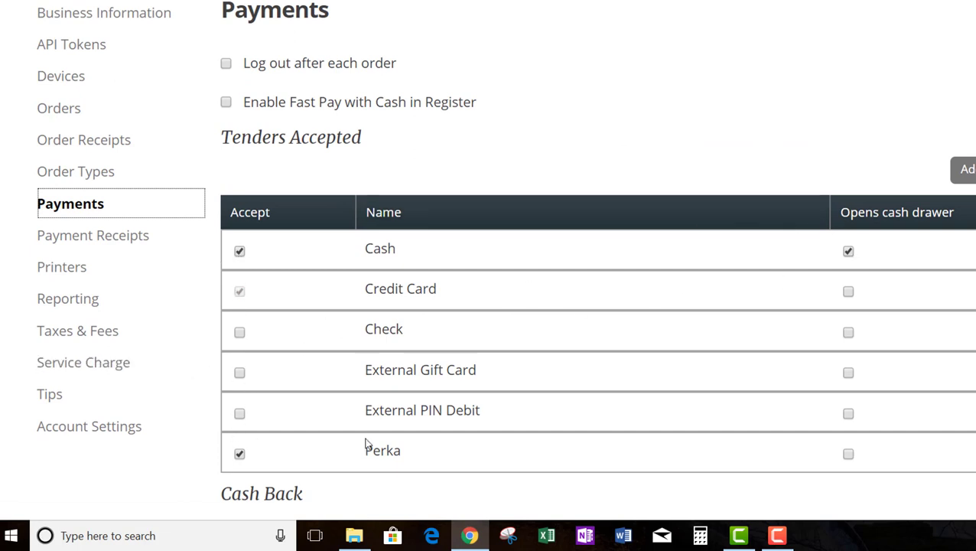
scroll(392, 401, "down", 8)
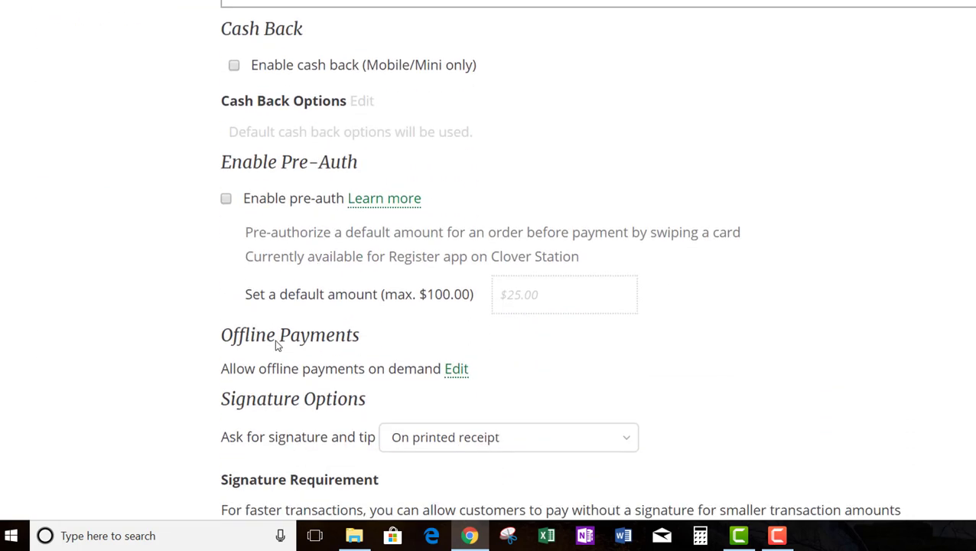
scroll(407, 364, "down", 2)
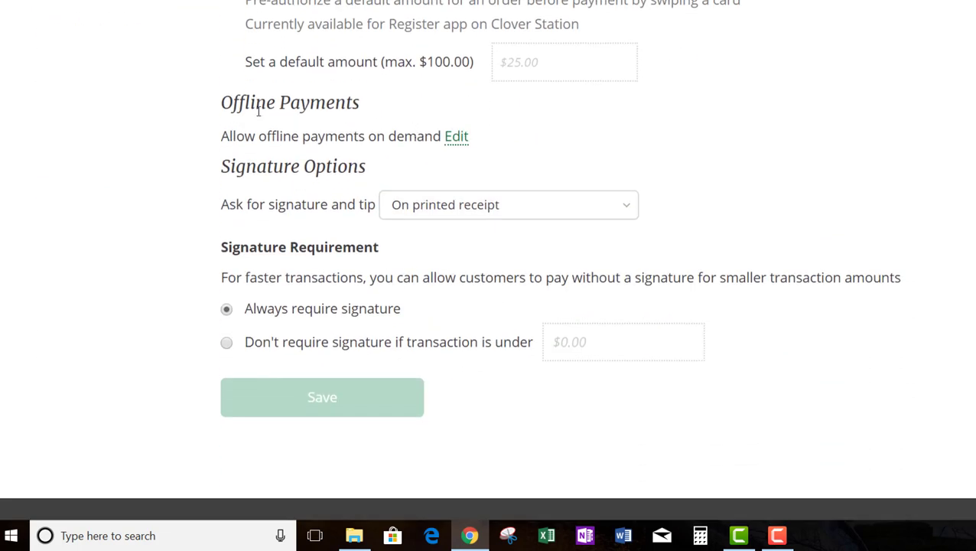
left_click(457, 138)
scroll(432, 168, "up", 4)
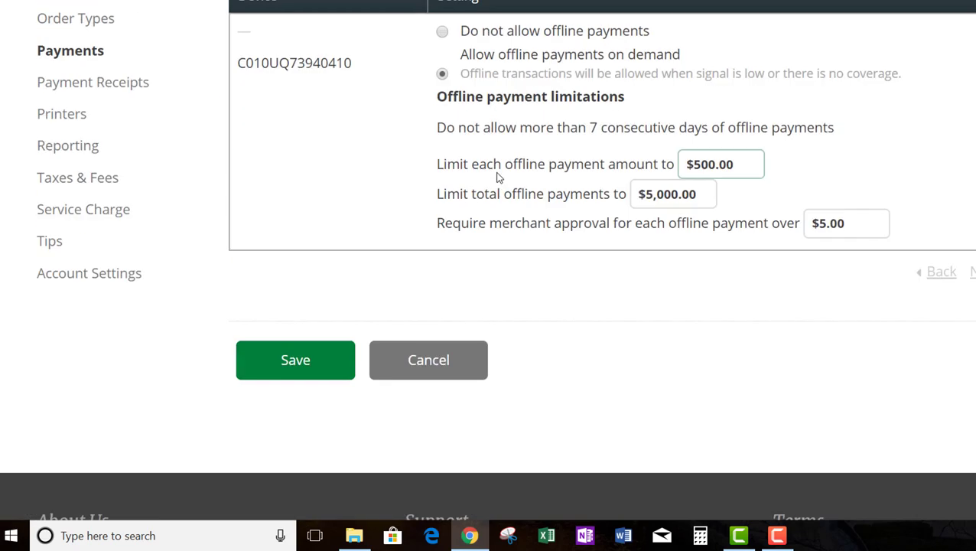
scroll(557, 156, "up", 2)
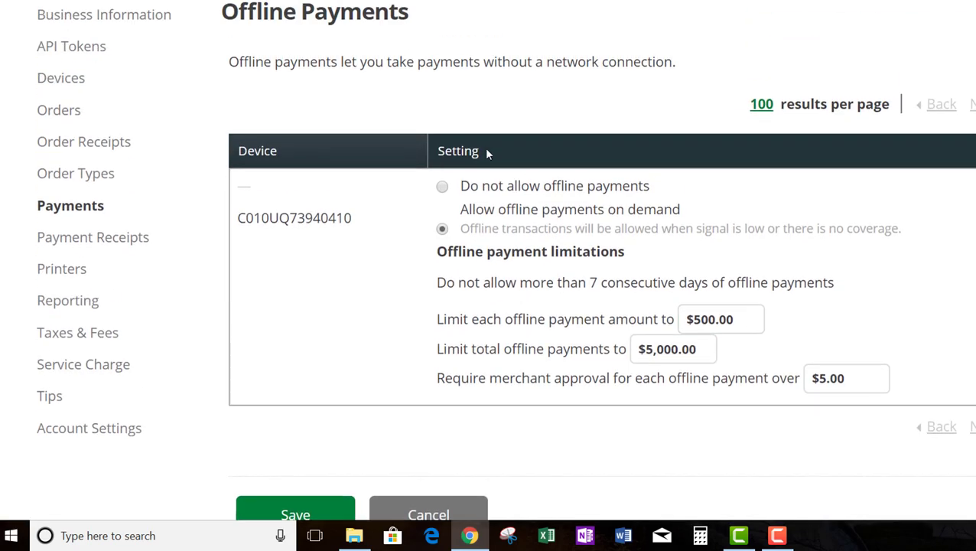
left_click(441, 187)
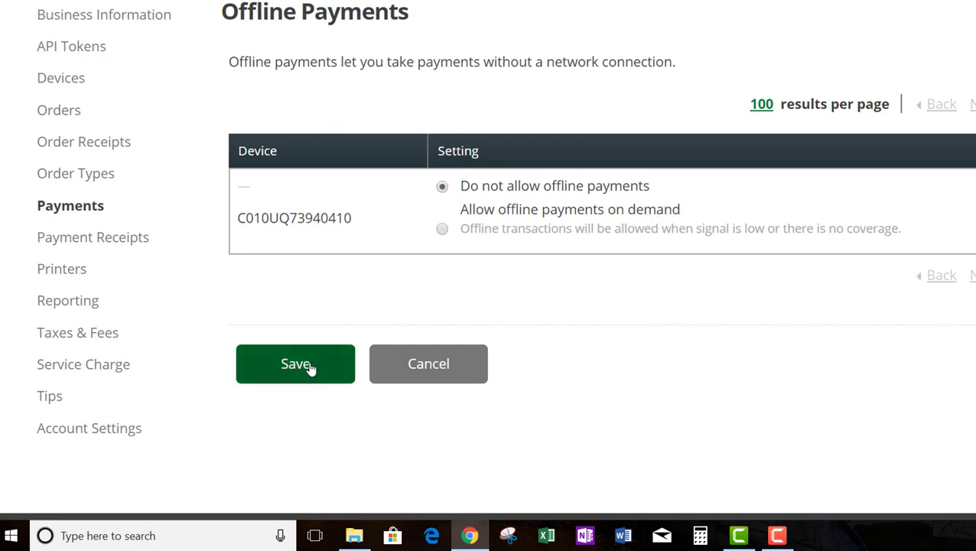
left_click(295, 364)
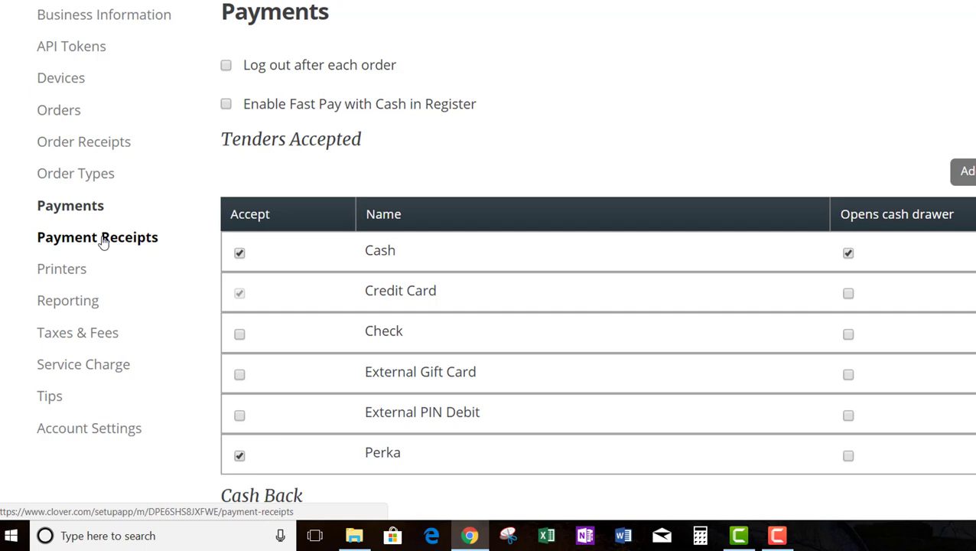
Review the Payment Receipts settings, including printing, marketing opt-in, custom header text, logo and line item options, and the Printers settings.
left_click(103, 238)
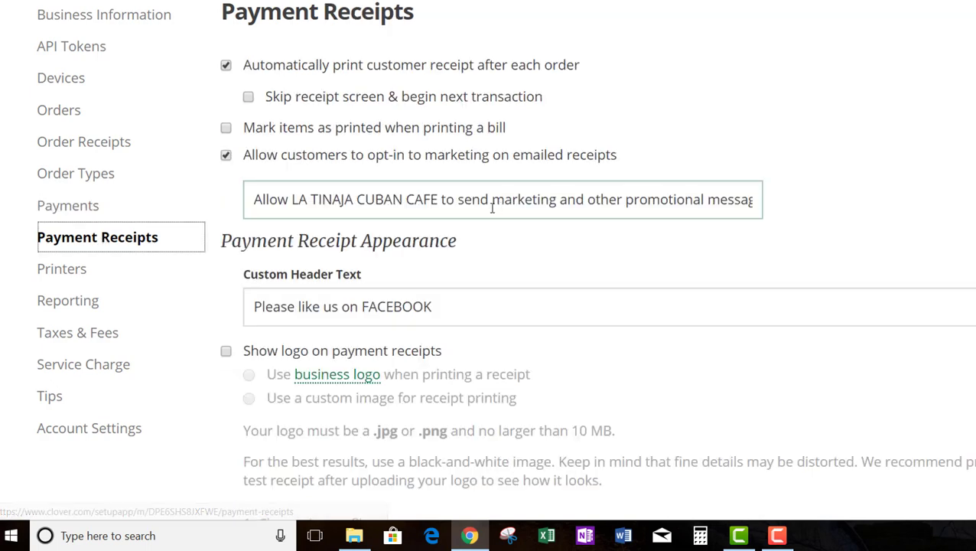
scroll(697, 199, "down", 2)
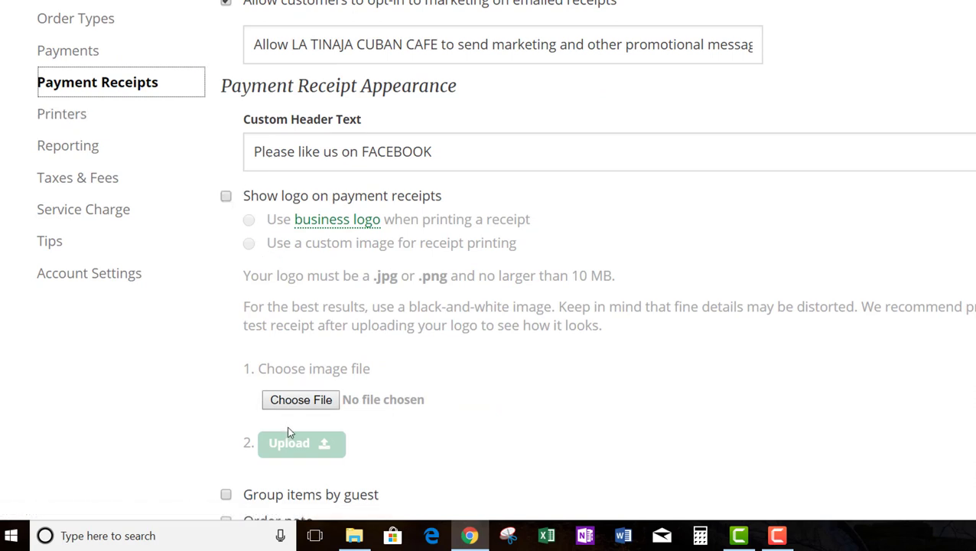
scroll(289, 432, "down", 2)
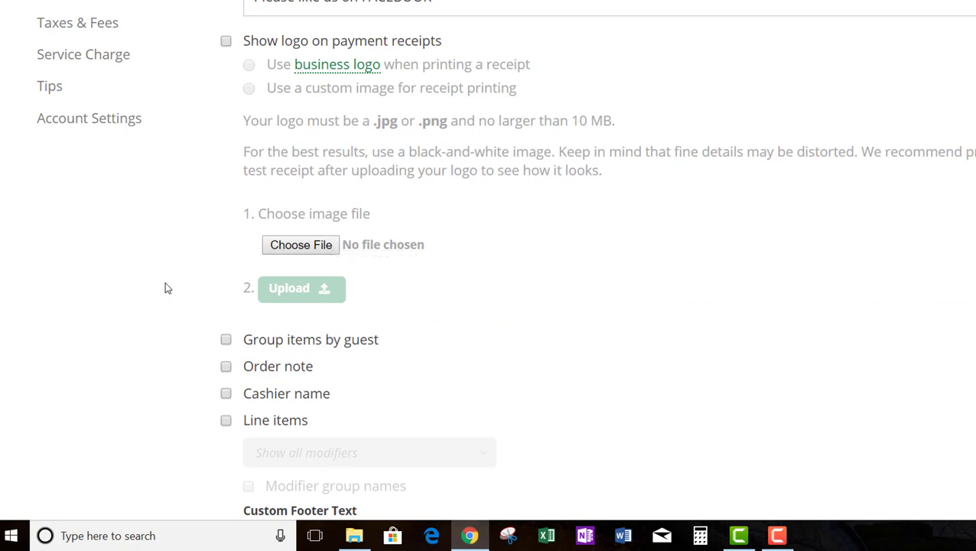
scroll(169, 287, "up", 2)
left_click(77, 116)
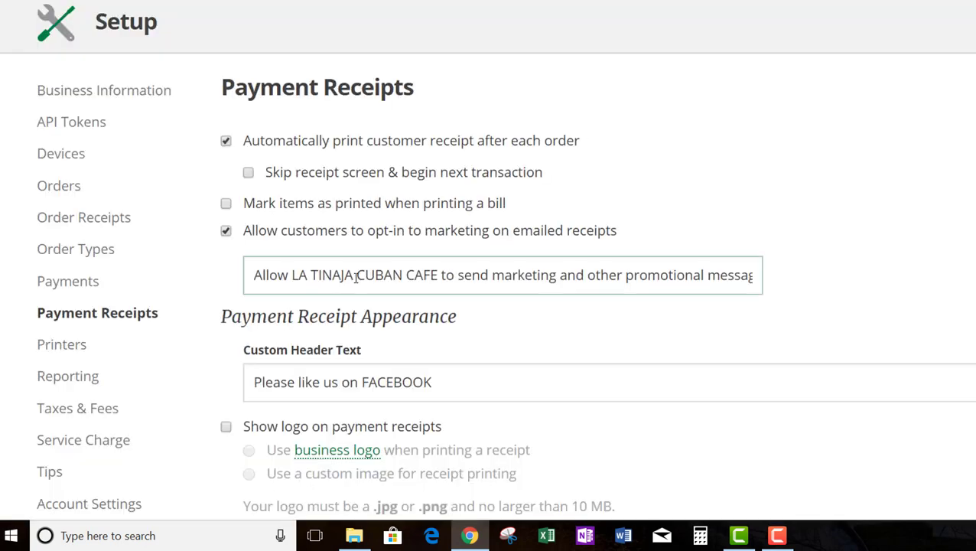
scroll(52, 383, "down", 2)
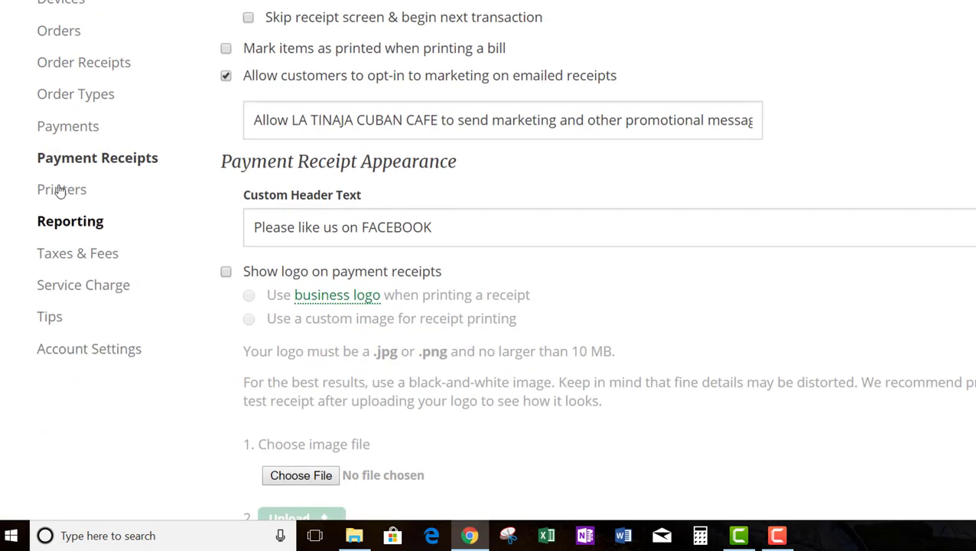
Examine the Reporting settings, including the start and end times in the payments report and the choices for reporting item sales or refunds.
left_click(71, 223)
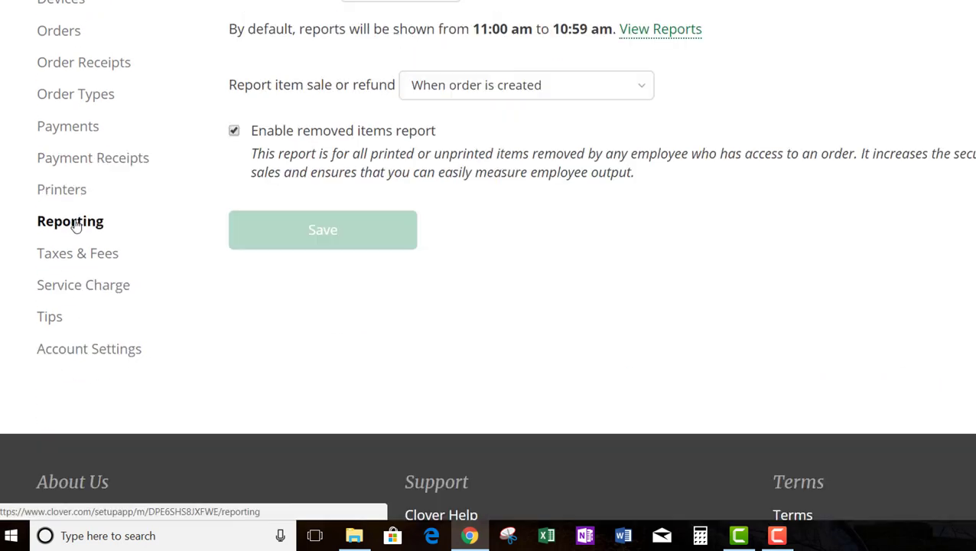
scroll(474, 91, "up", 2)
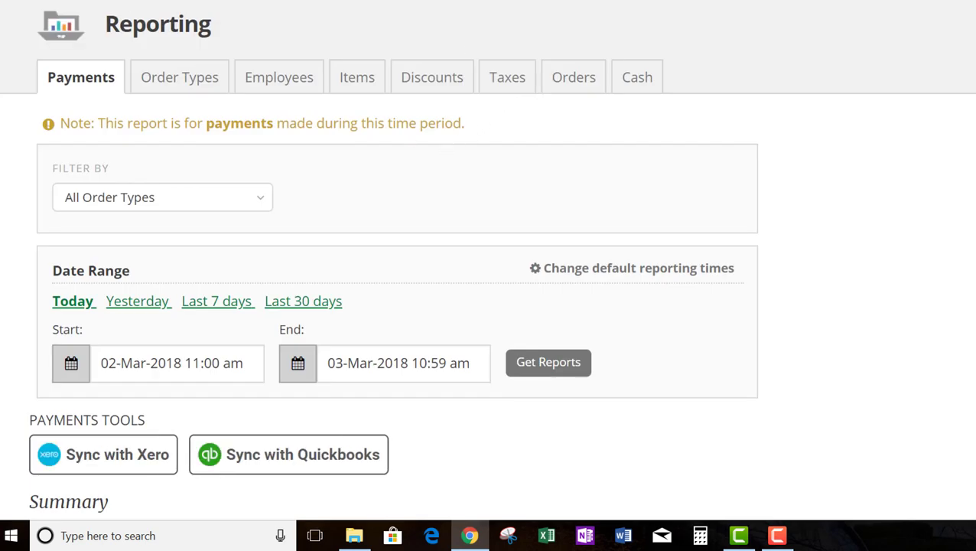
left_click(150, 362)
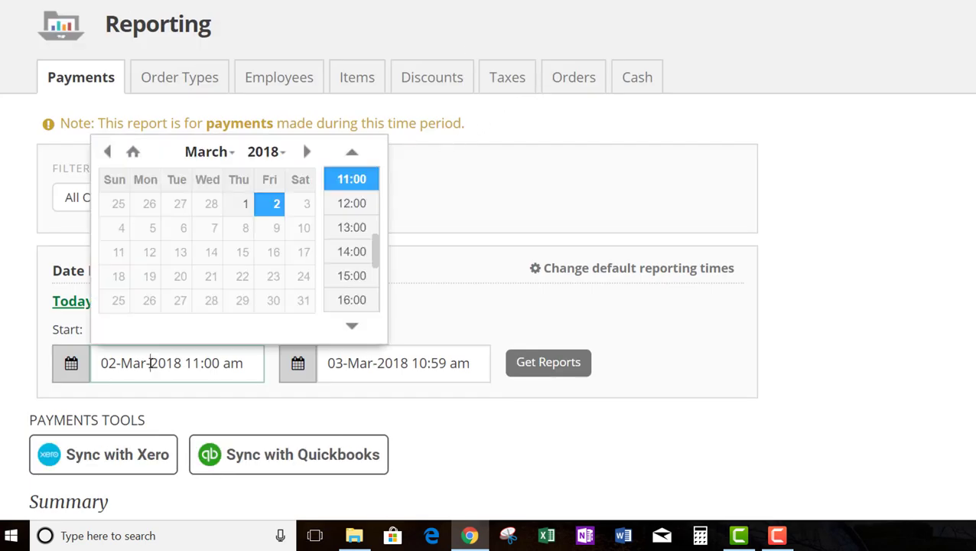
left_click(150, 363)
left_click(393, 362)
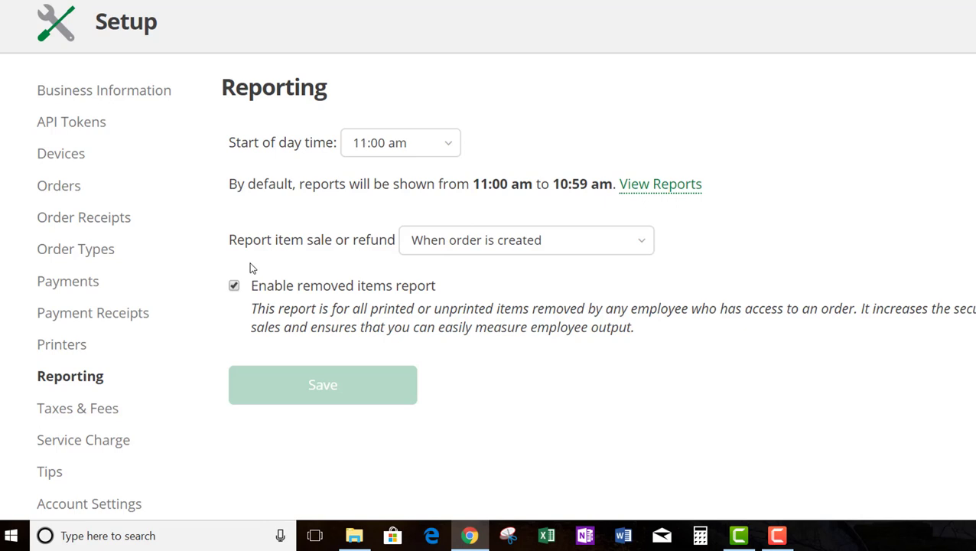
left_click(448, 244)
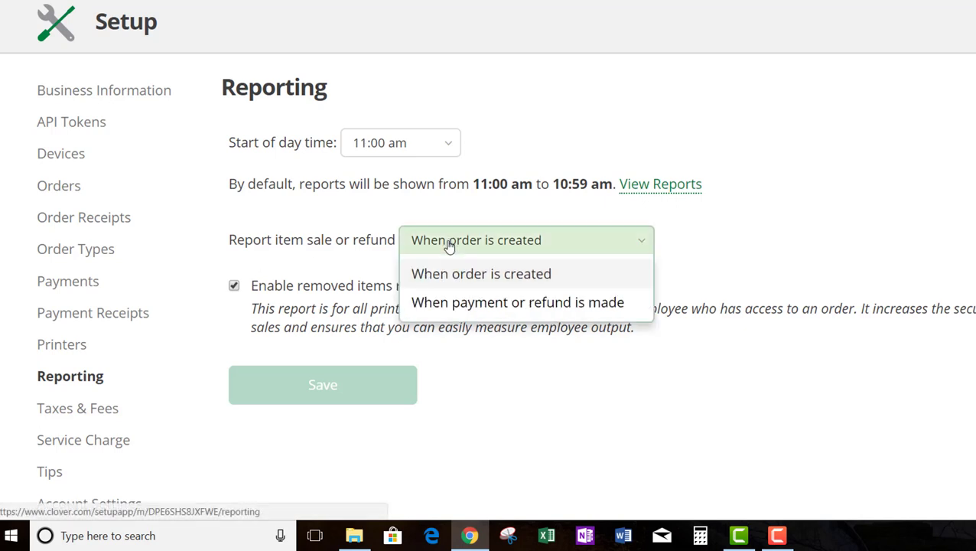
left_click(448, 243)
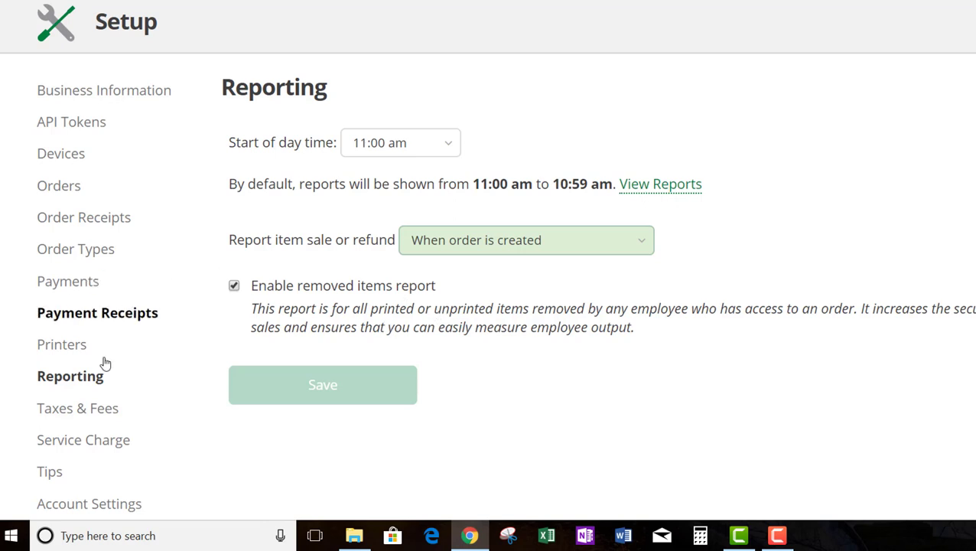
Review the tax rate, service charge and tip settings in Setup.
left_click(87, 409)
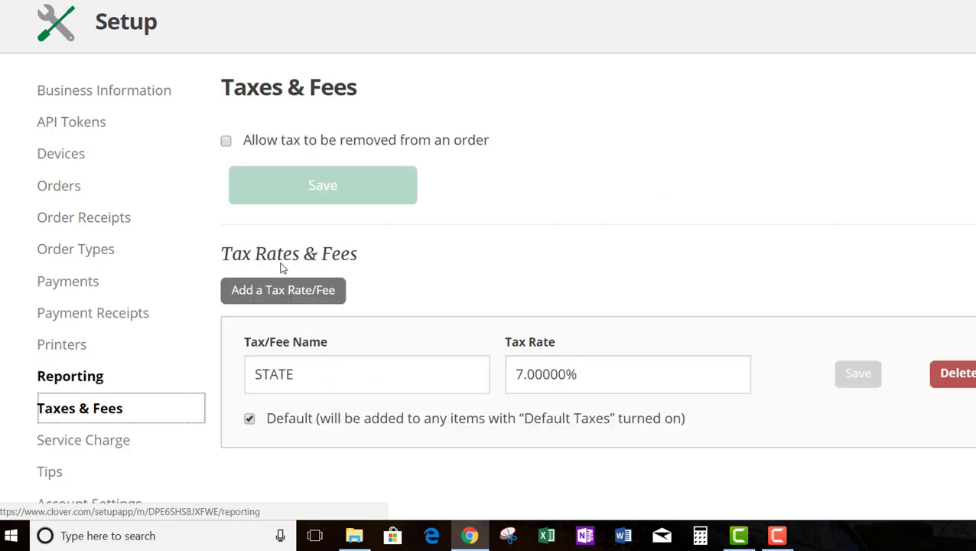
left_click(289, 375)
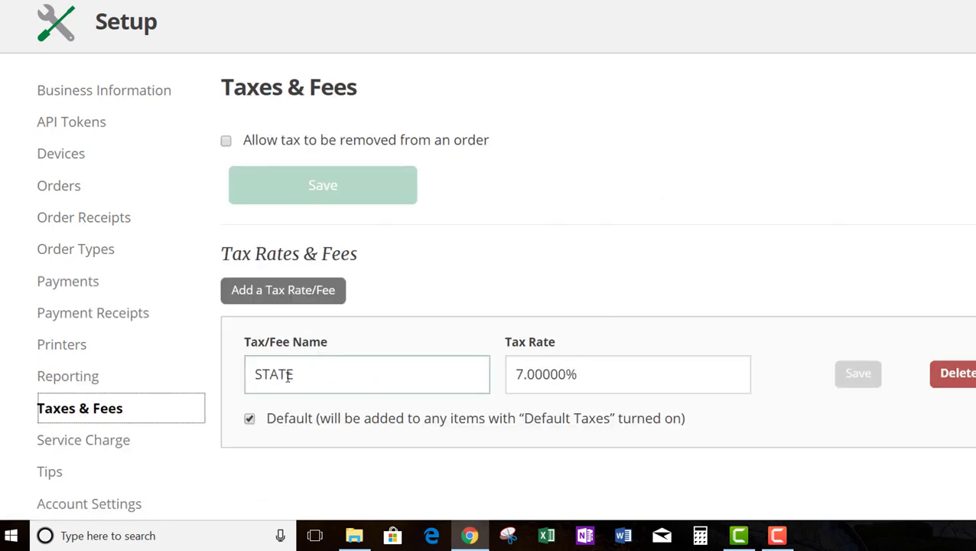
left_click(49, 439)
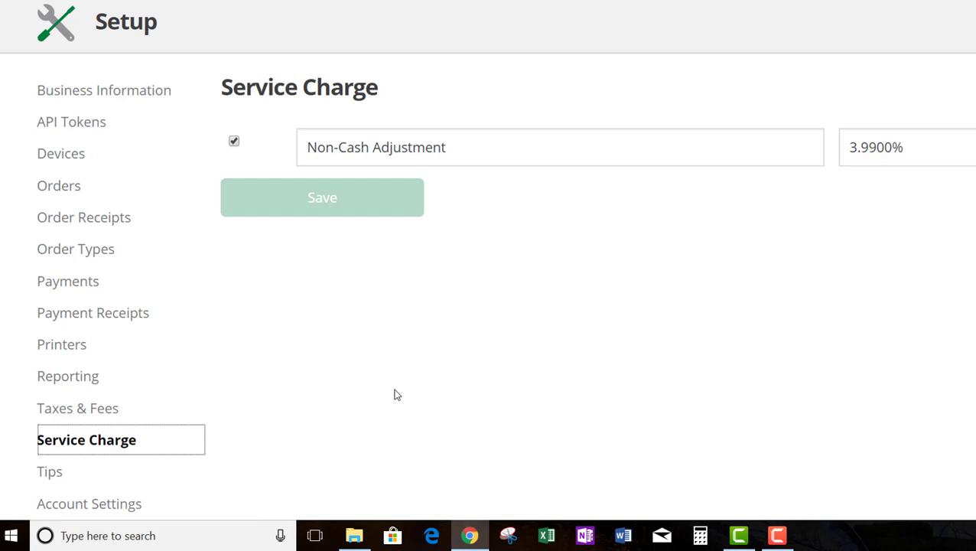
left_click(48, 470)
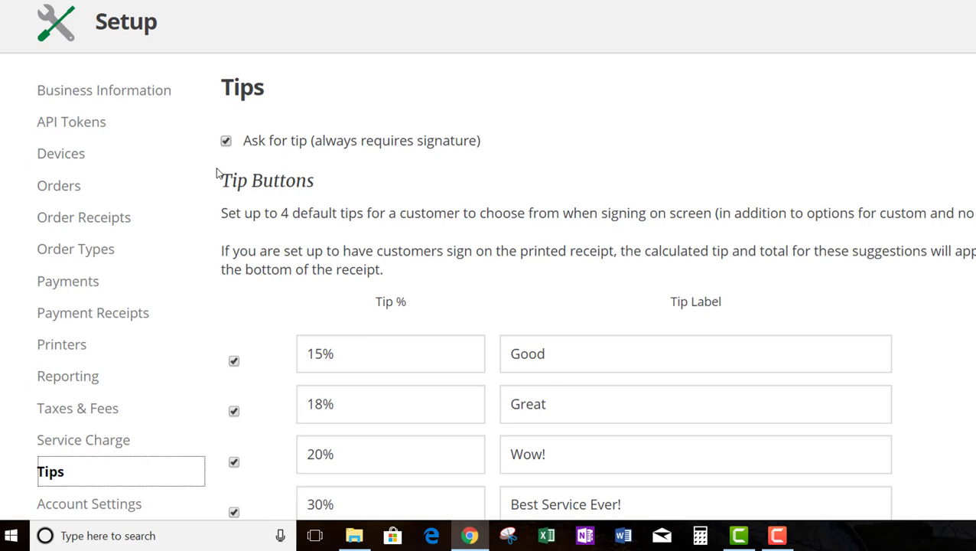
Review the default tip percentages and labels, and the owner name and password options in Account Settings.
scroll(260, 222, "down", 2)
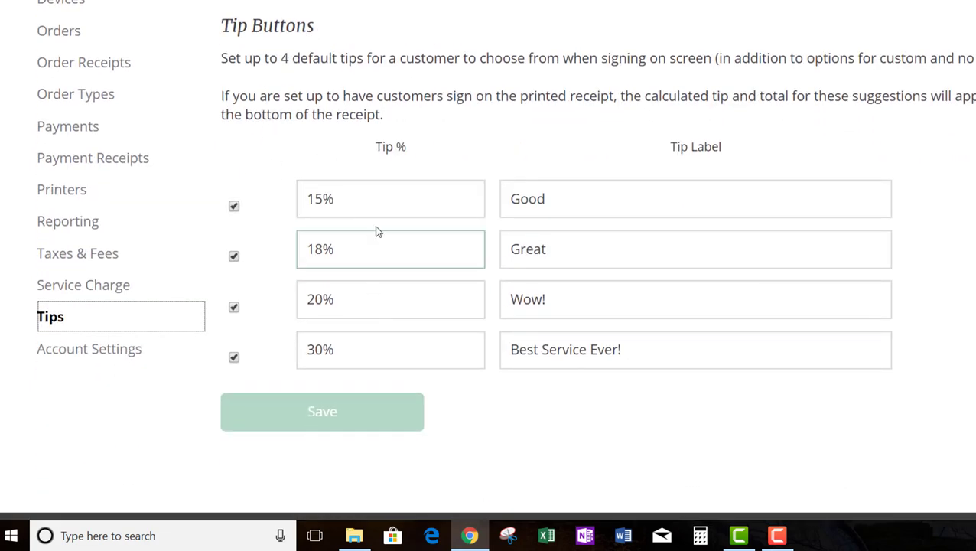
left_click(120, 351)
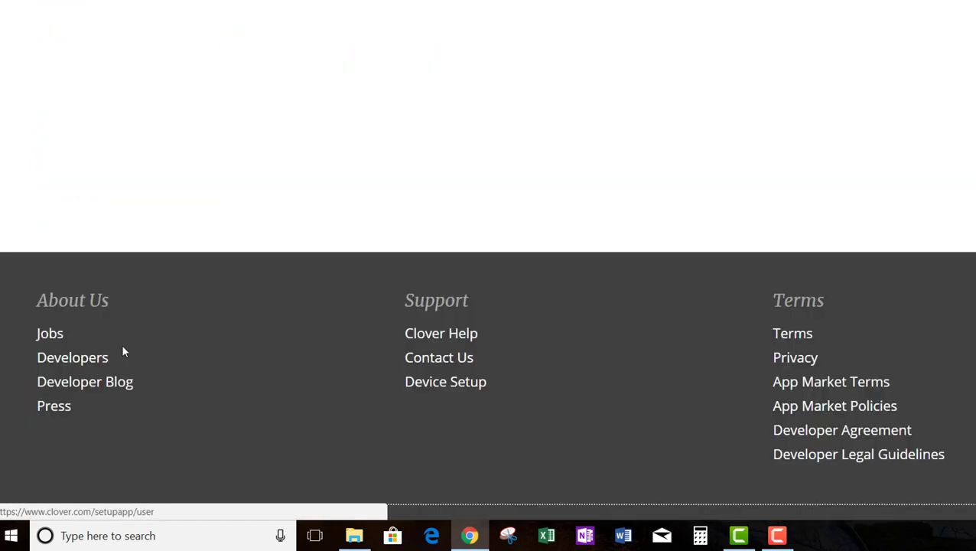
scroll(229, 206, "down", 1)
scroll(257, 225, "down", 3)
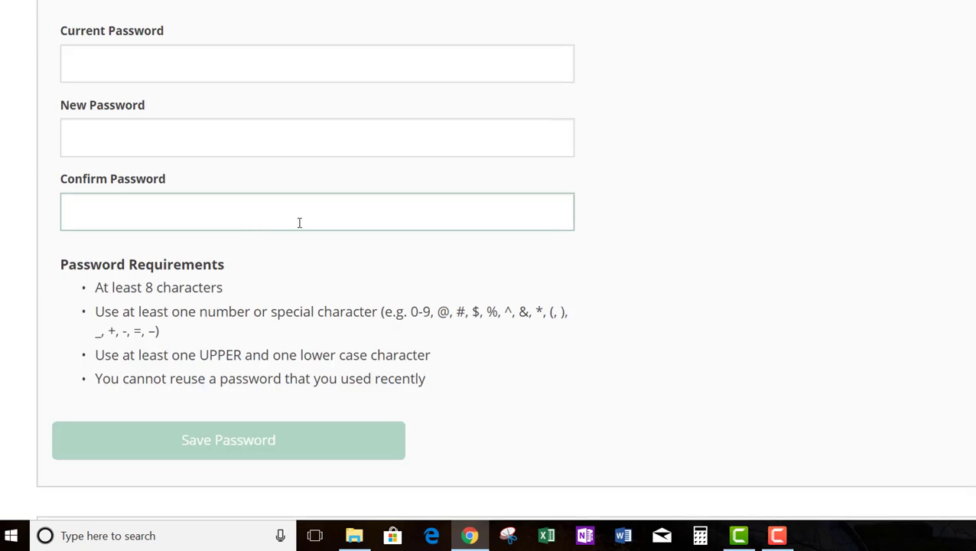
scroll(298, 220, "up", 6)
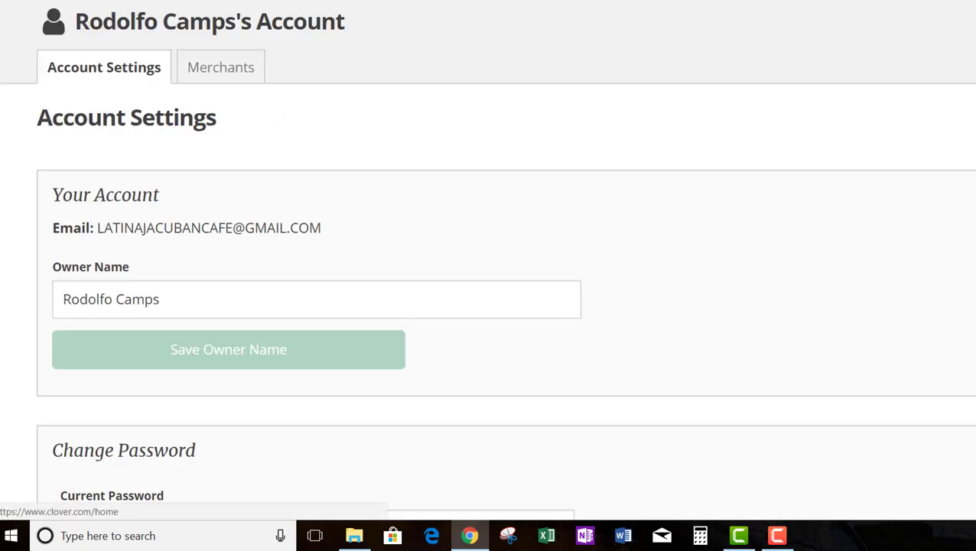
Return to Clover Home, look over the available web apps and highlight the phone number in the Support details.
left_click(792, 39)
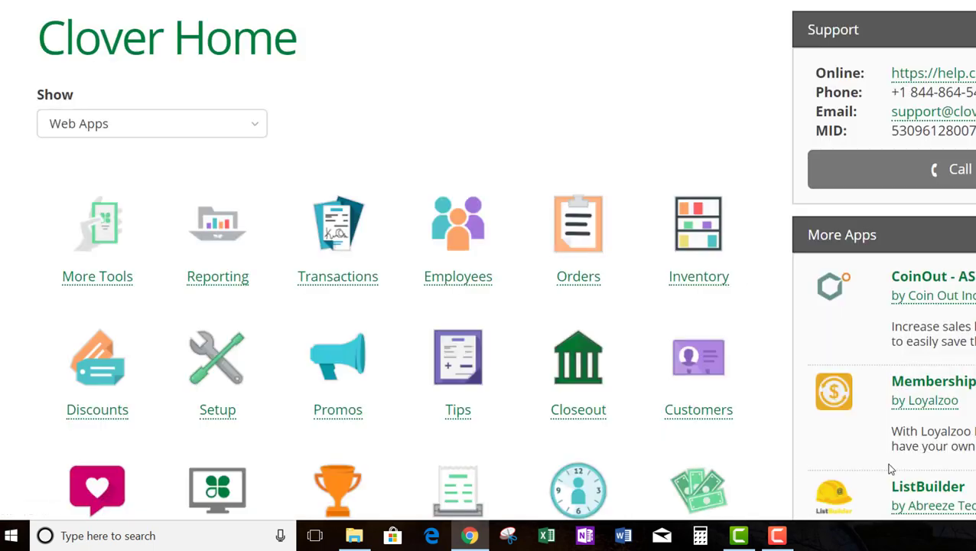
scroll(887, 467, "down", 2)
scroll(605, 517, "down", 1)
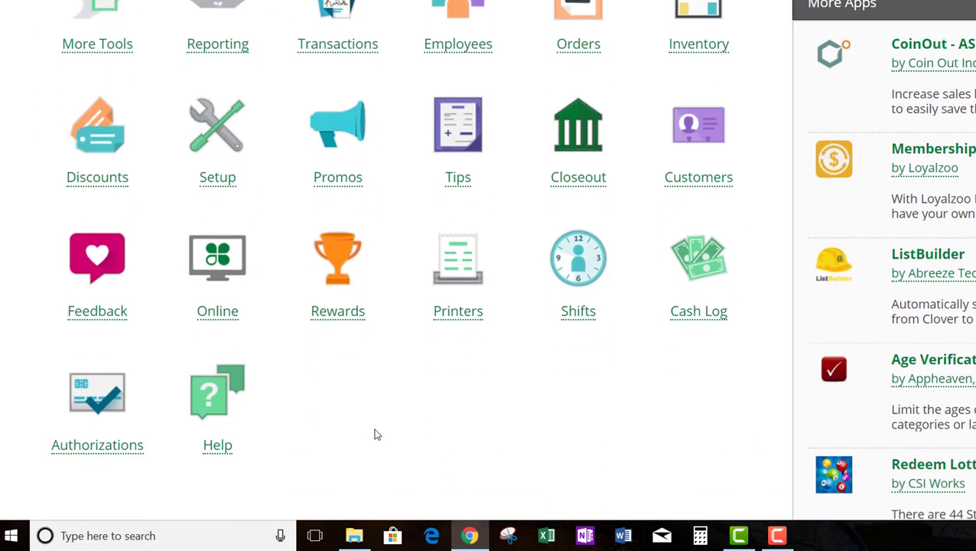
scroll(753, 403, "up", 2)
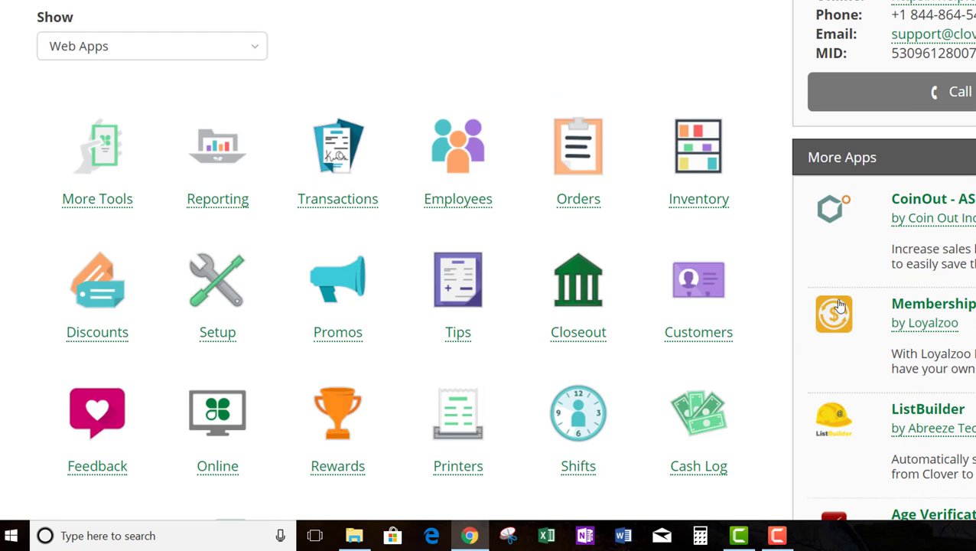
left_click_drag(972, 15, 886, 20)
scroll(688, 153, "down", 2)
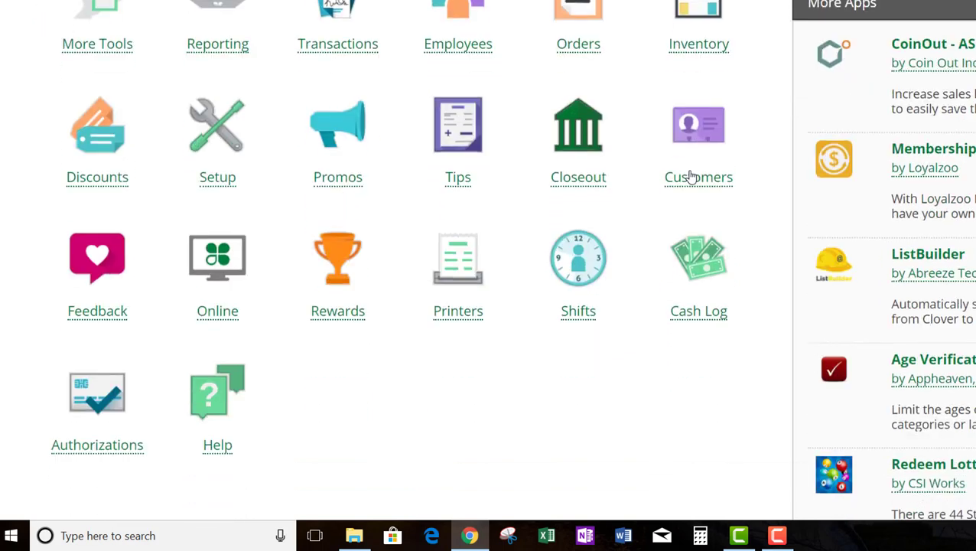
scroll(504, 336, "up", 3)
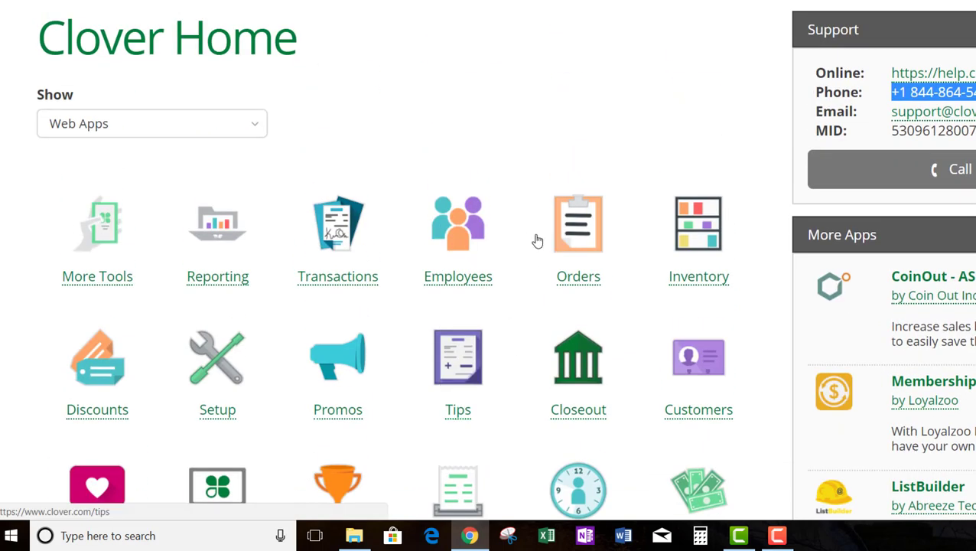